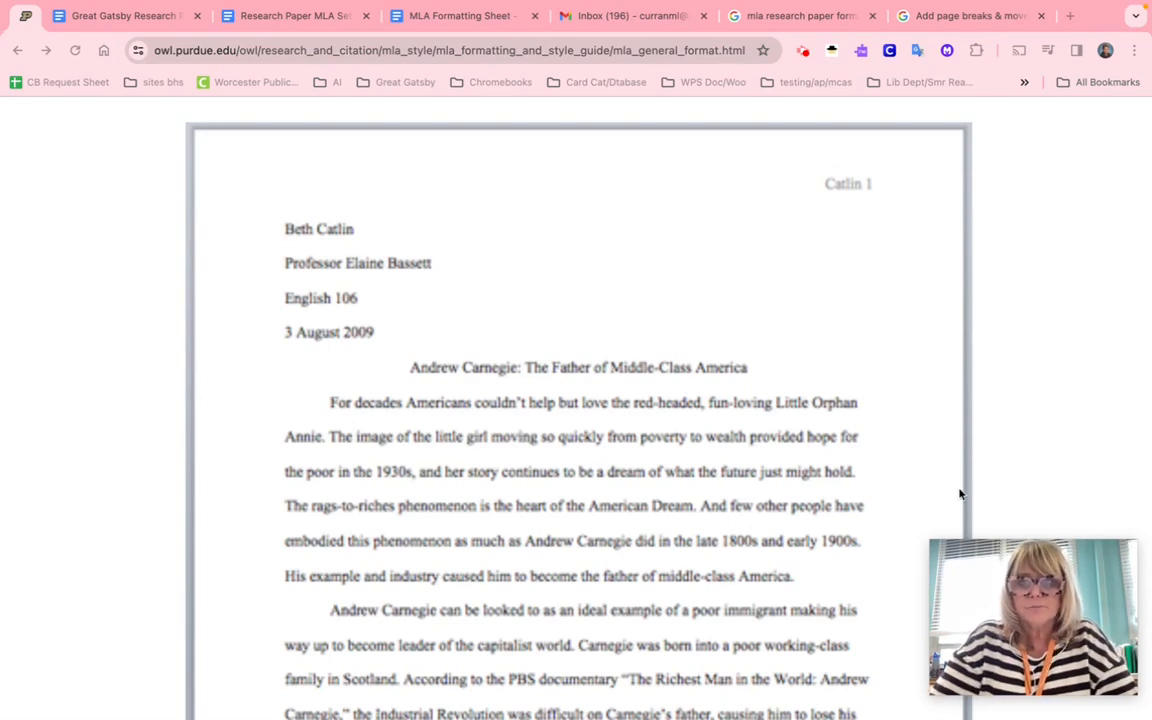
- Scroll through the currently open document to review its contents
mouse_move(988, 581)
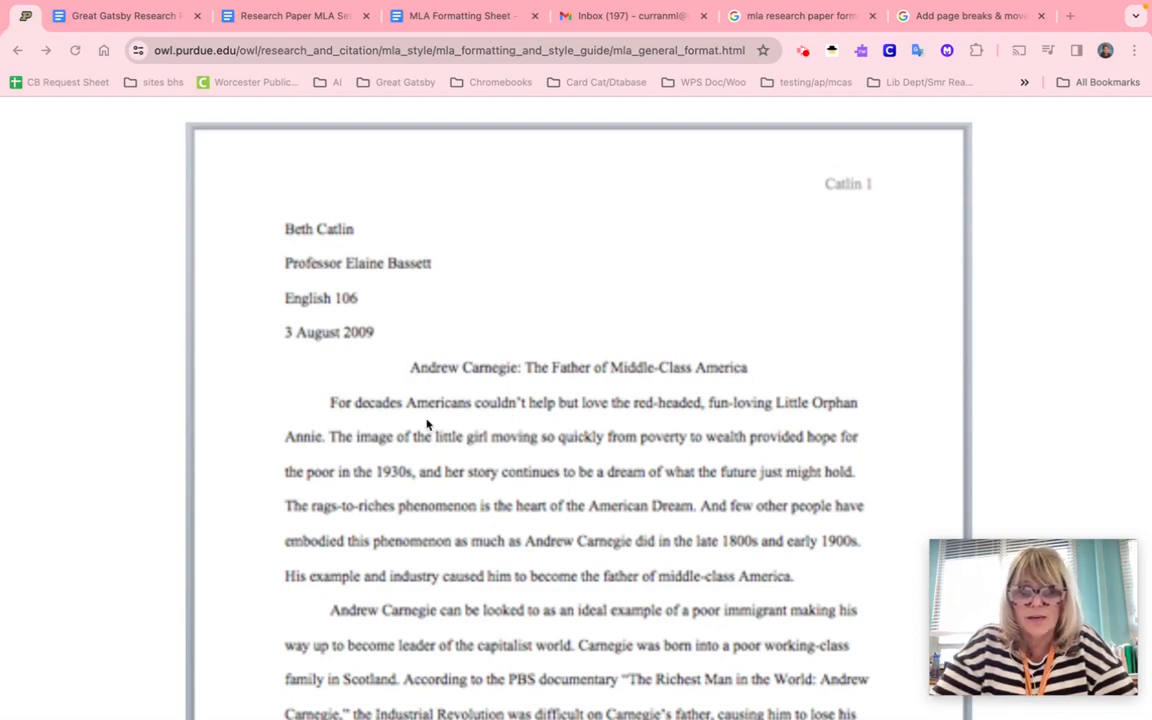
scroll(427, 425, "down", 2)
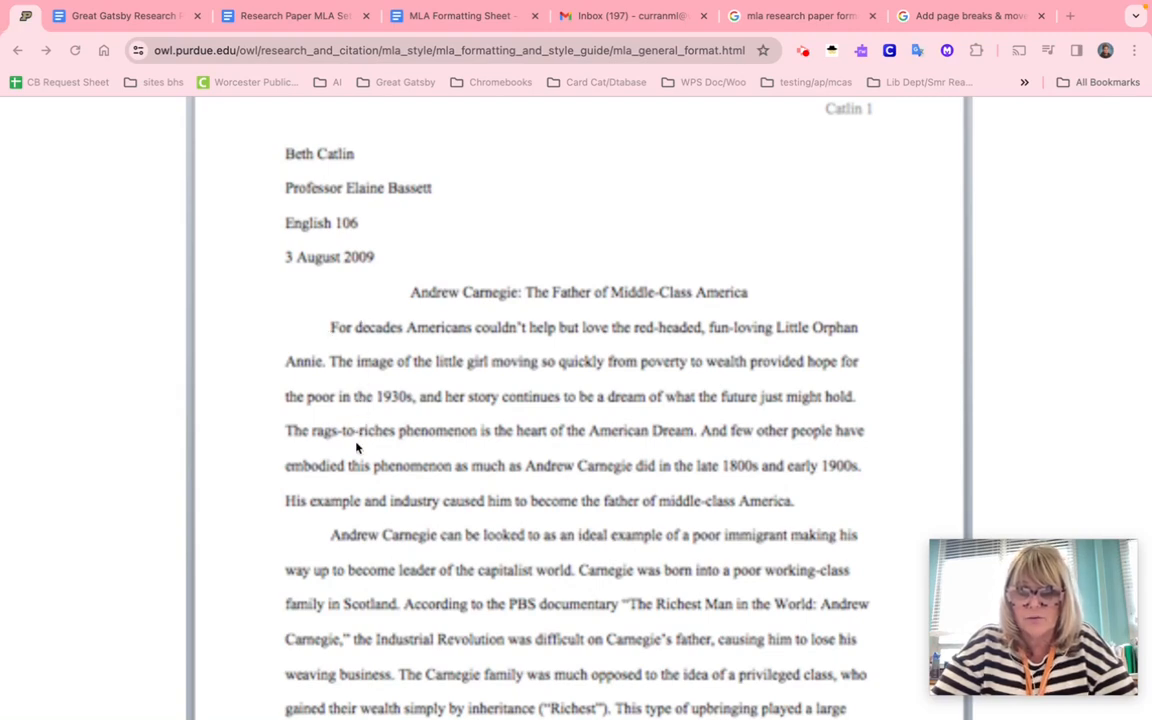
scroll(371, 514, "down", 2)
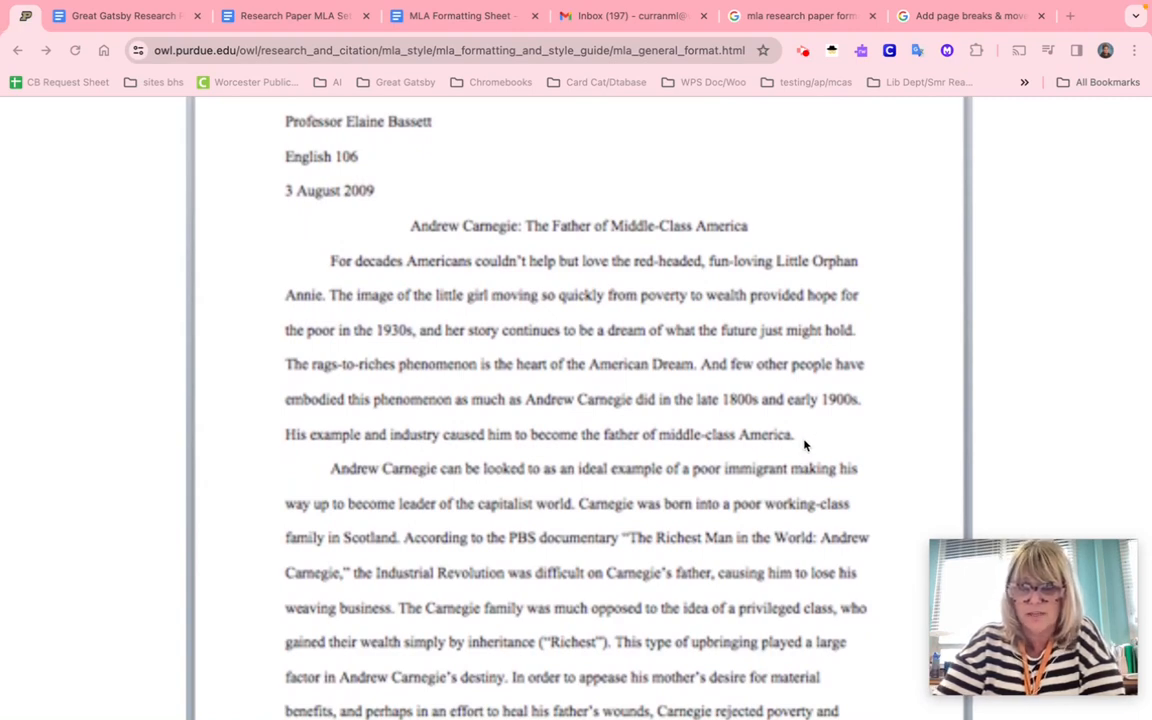
scroll(805, 445, "up", 5)
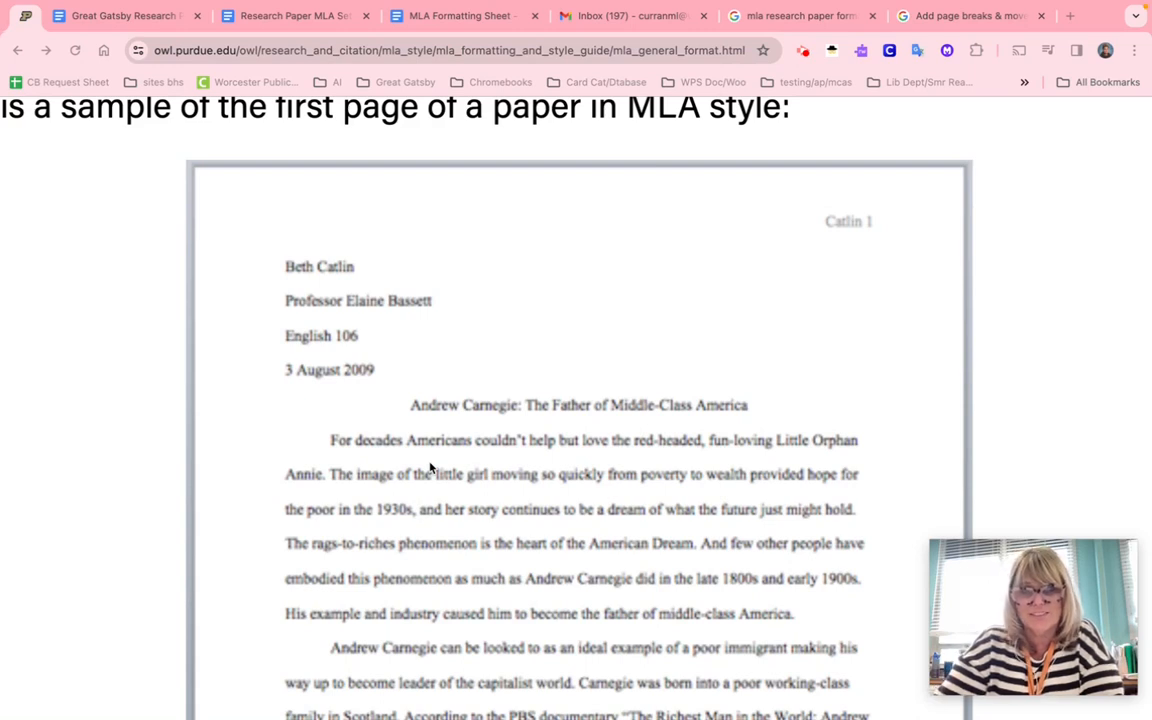
scroll(430, 467, "down", 2)
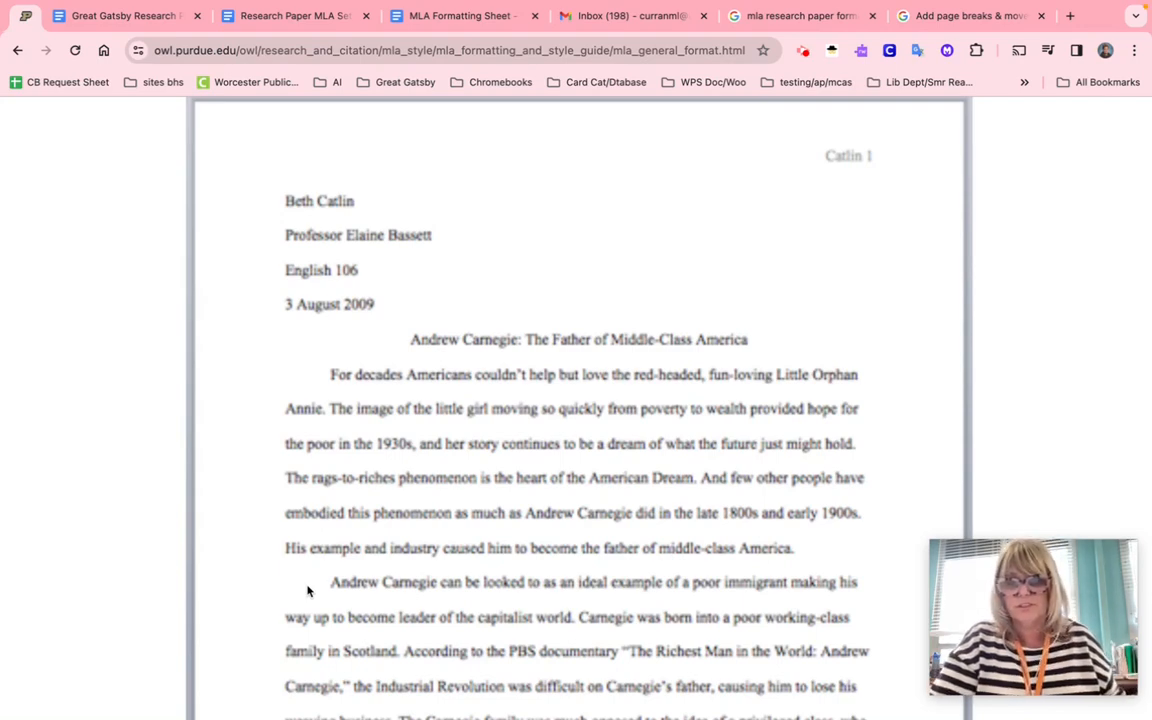
scroll(308, 591, "down", 2)
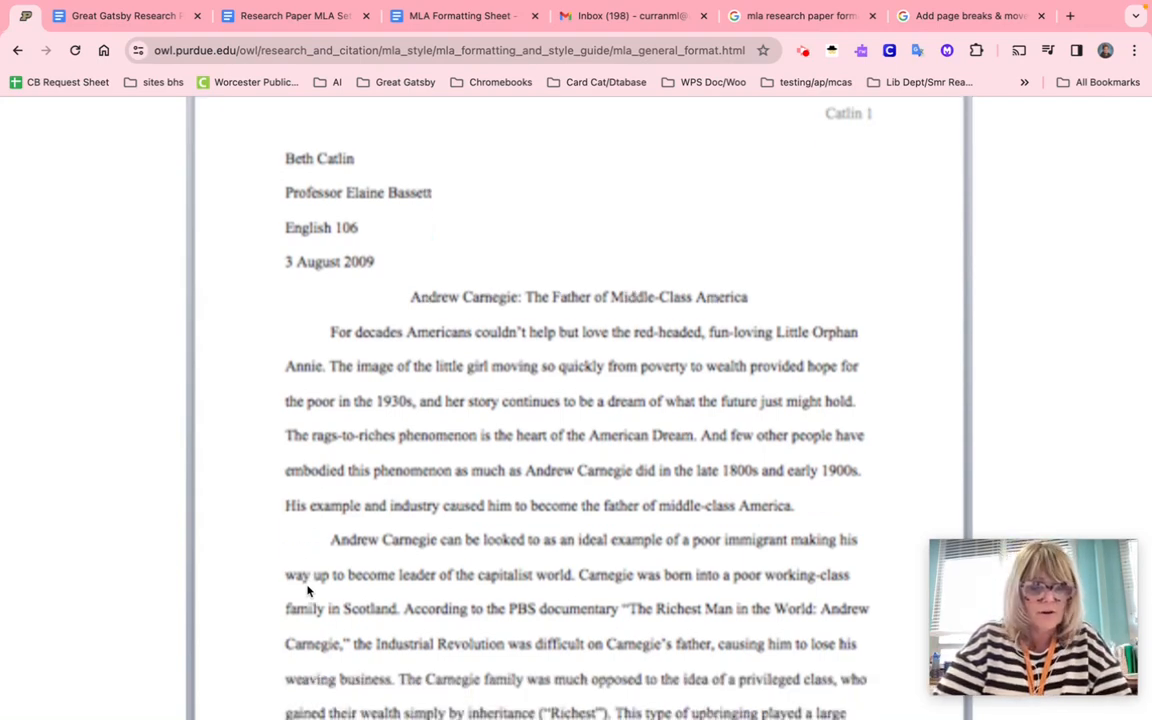
scroll(308, 591, "down", 1)
scroll(308, 591, "up", 3)
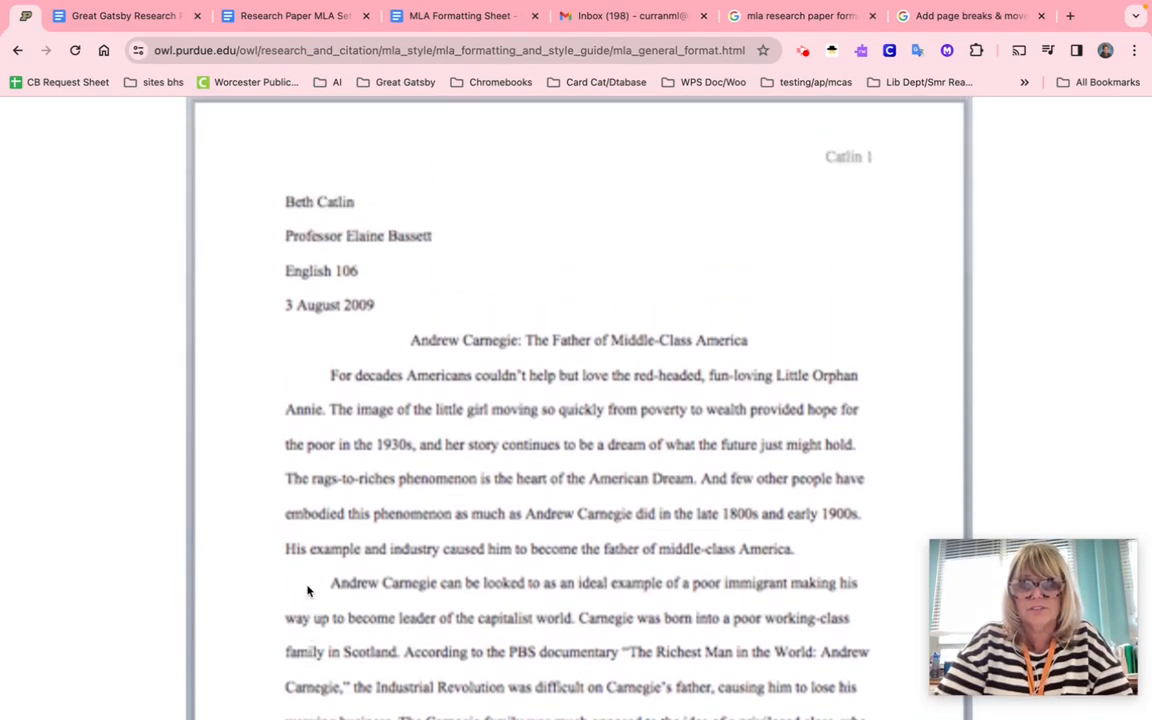
scroll(308, 591, "up", 1)
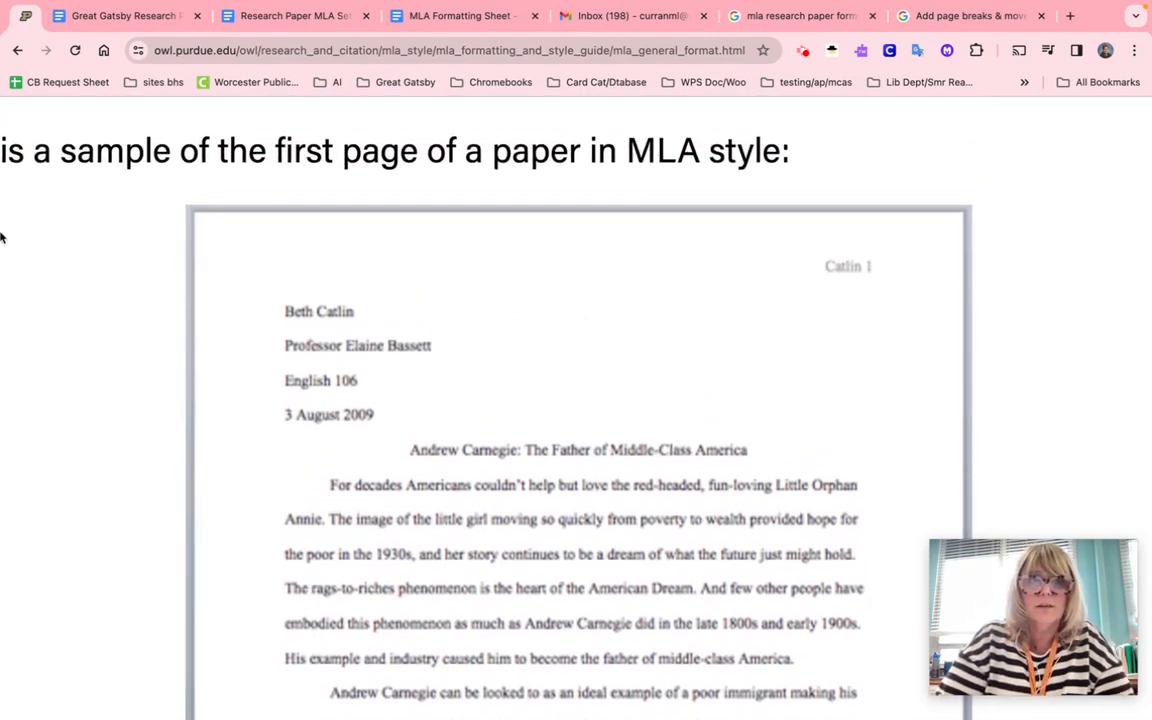
- Switch to the Research Paper MLA Set Up document and place the cursor at the Amphicar essay's start
left_click(158, 22)
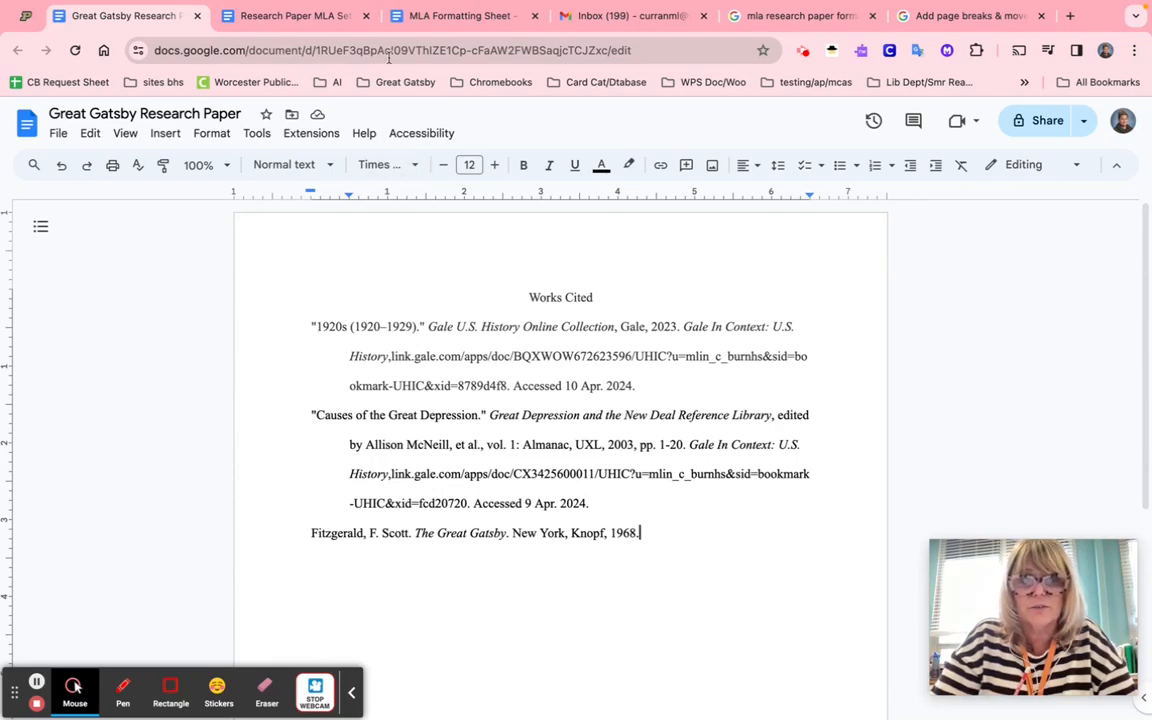
left_click(327, 22)
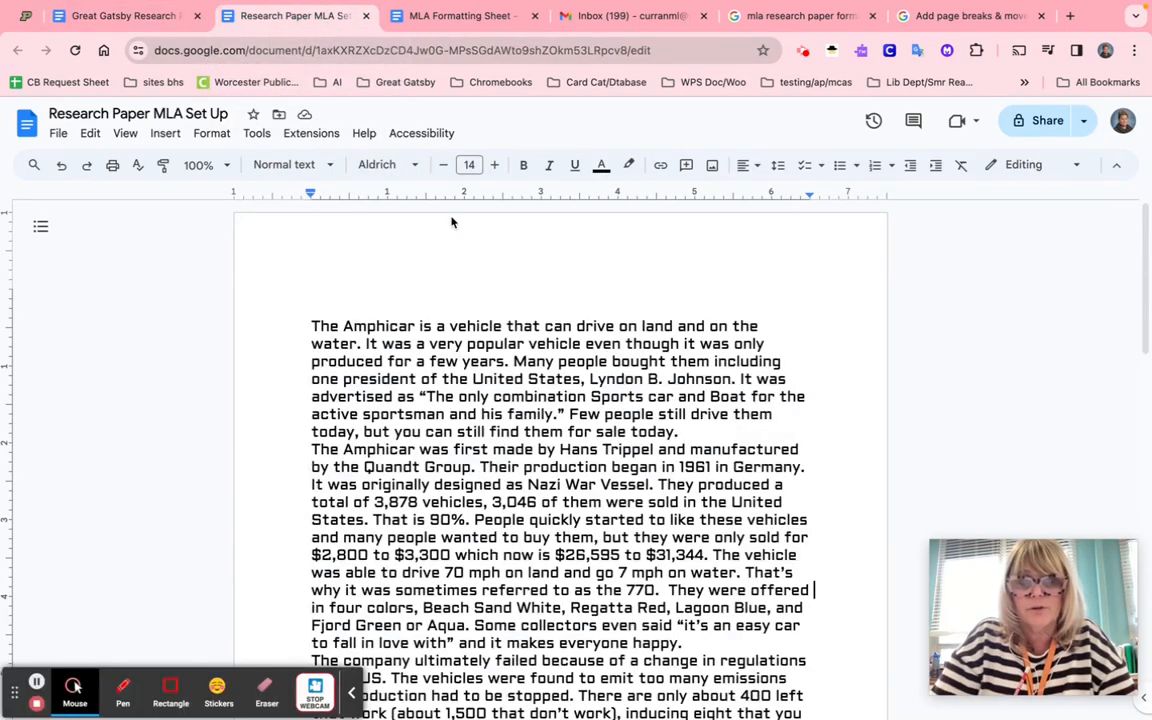
mouse_move(351, 686)
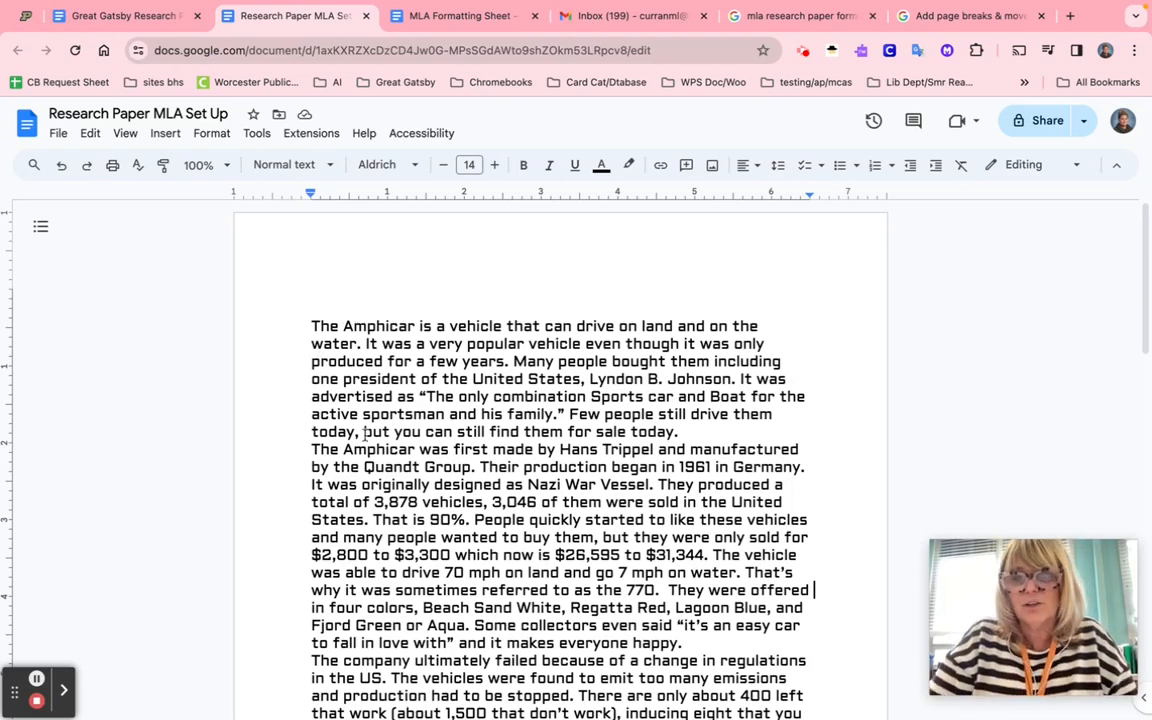
scroll(365, 436, "down", 1)
scroll(365, 436, "down", 2)
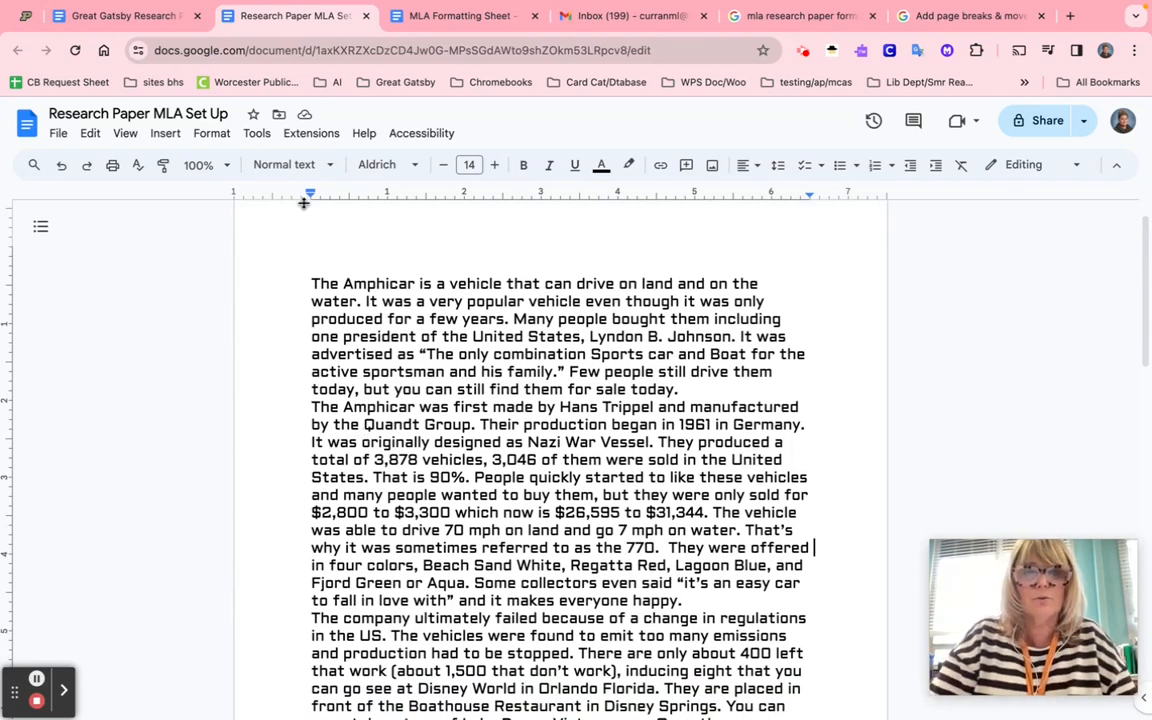
left_click(312, 284)
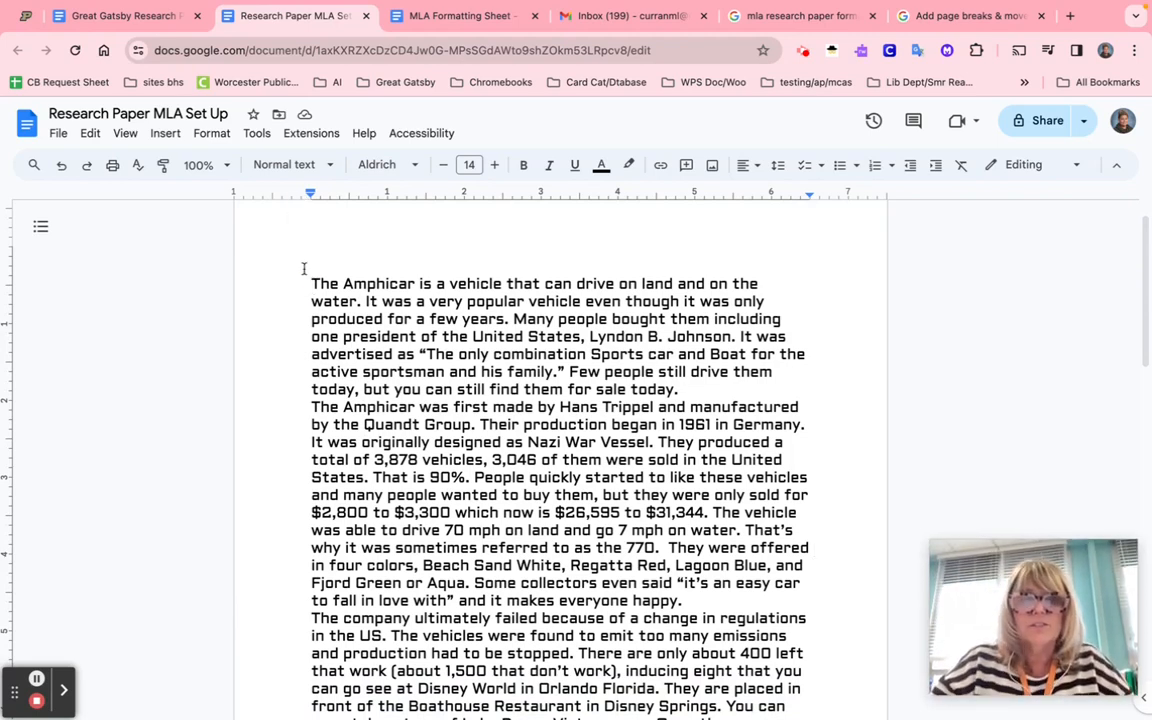
left_click(60, 135)
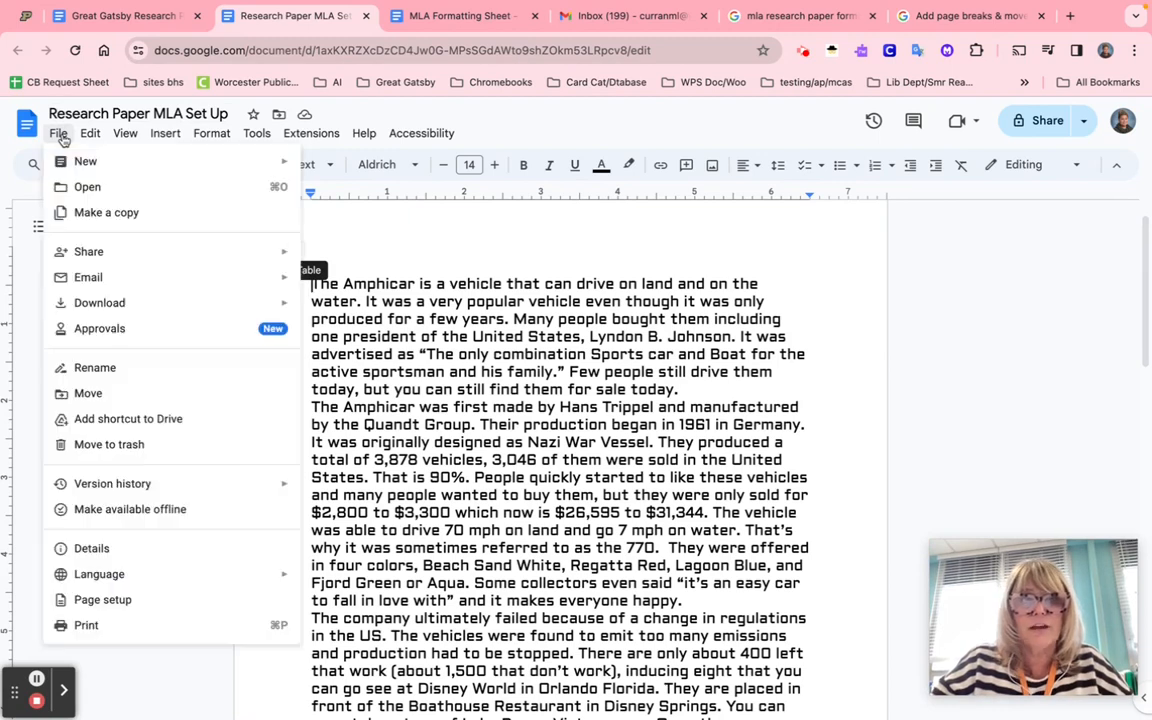
left_click(96, 603)
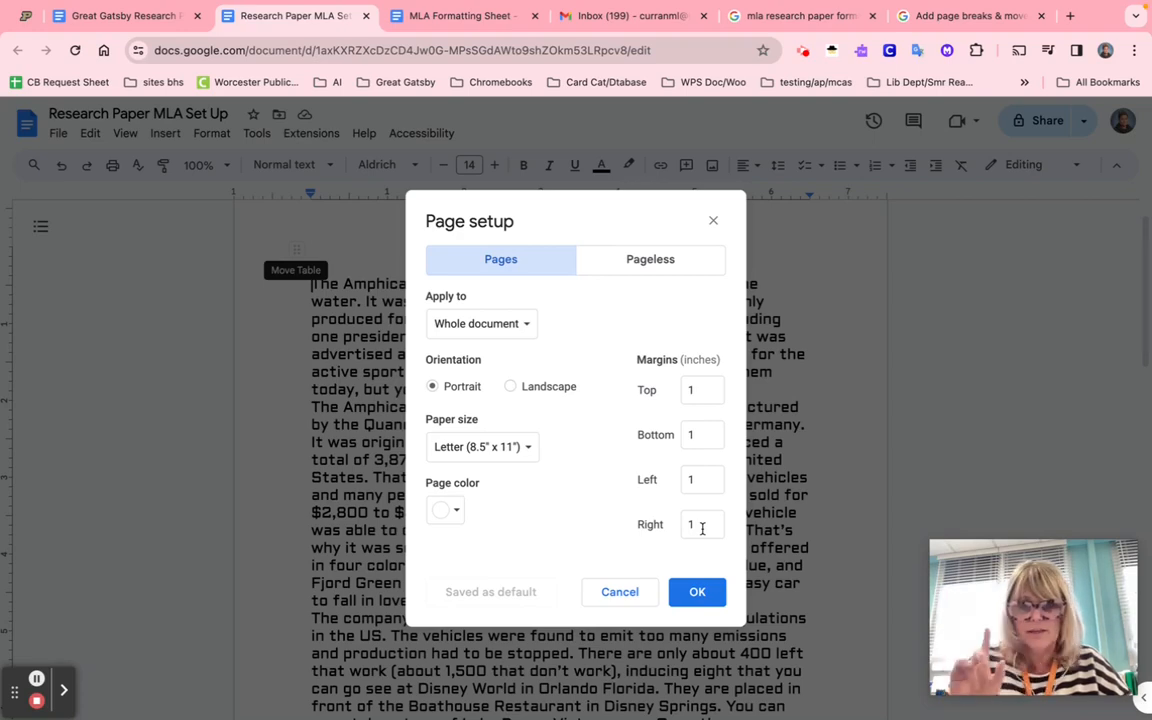
left_click(694, 594)
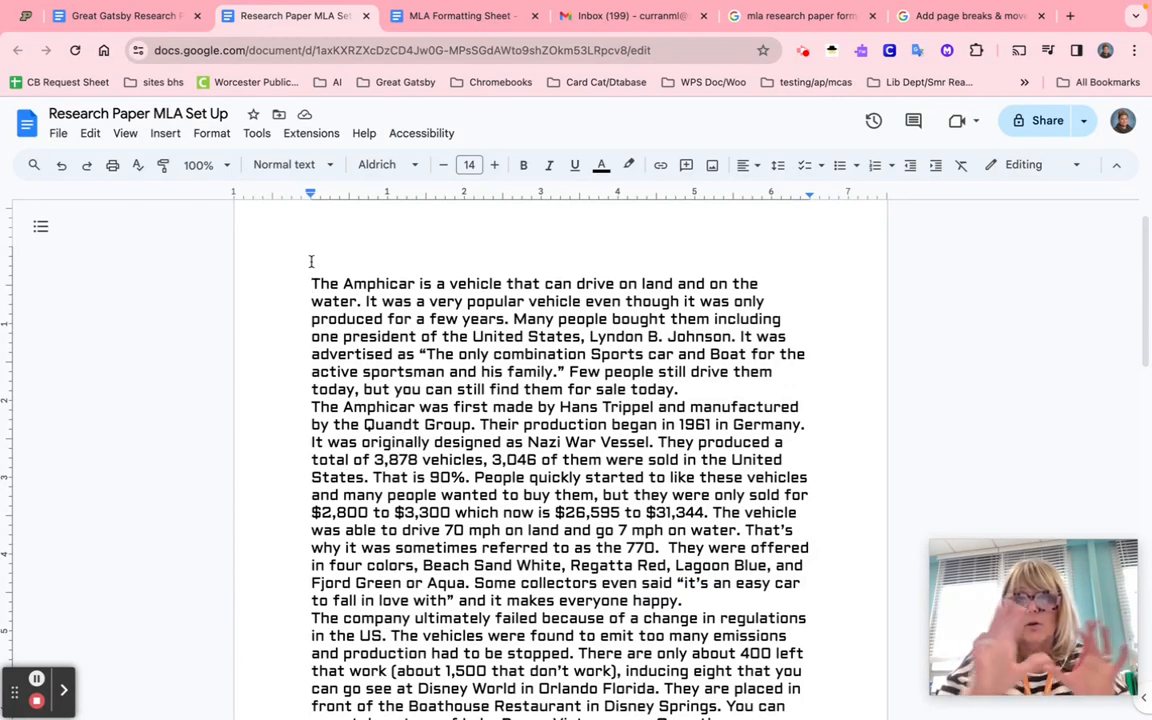
- Select the whole Amphicar essay and change it from Aldrich 14 to Times New Roman 12
left_click_drag(311, 284, 383, 366)
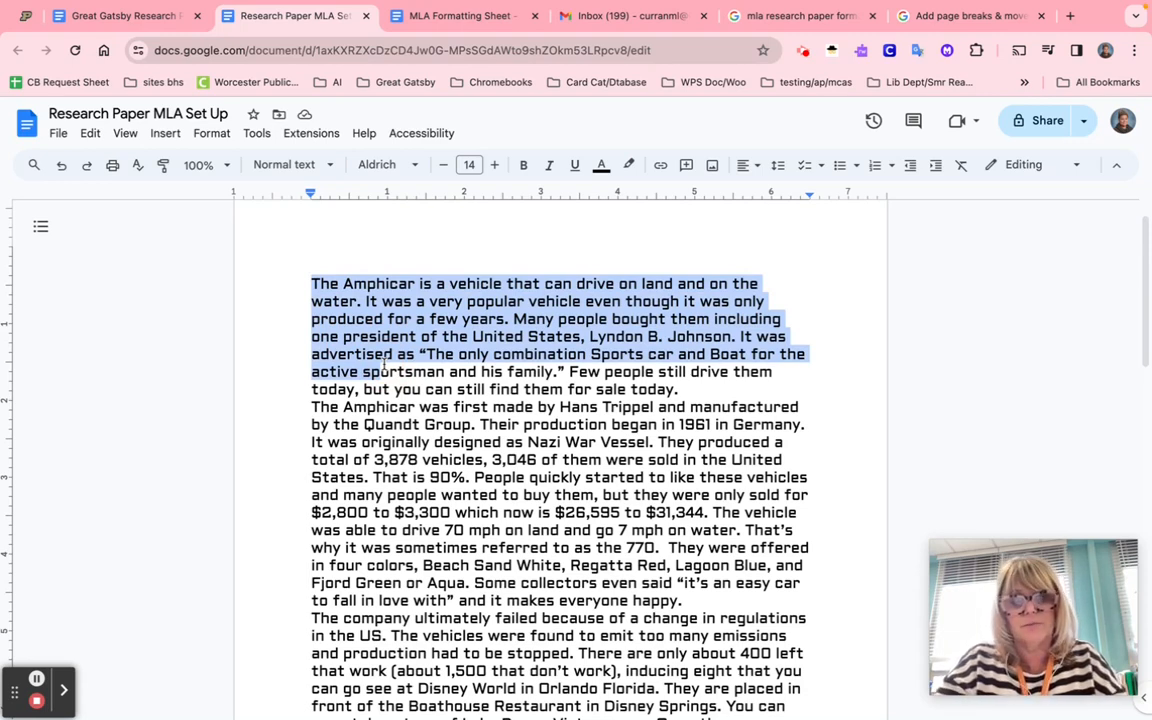
key("ctrl+a")
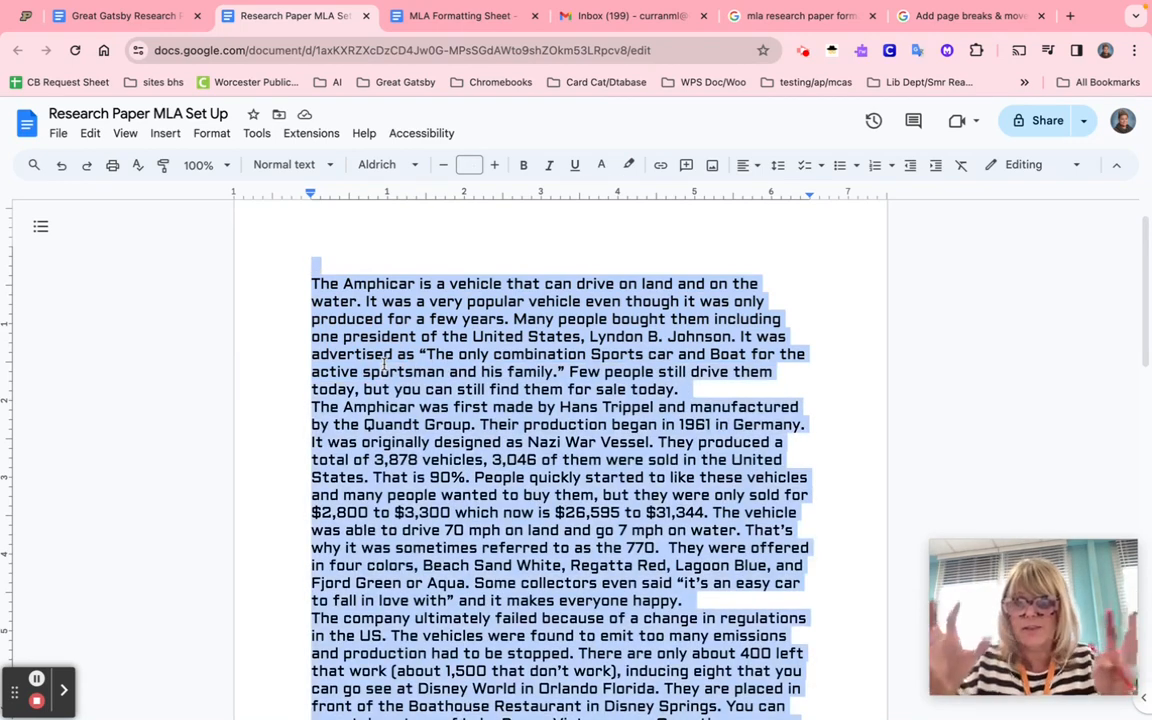
left_click(415, 167)
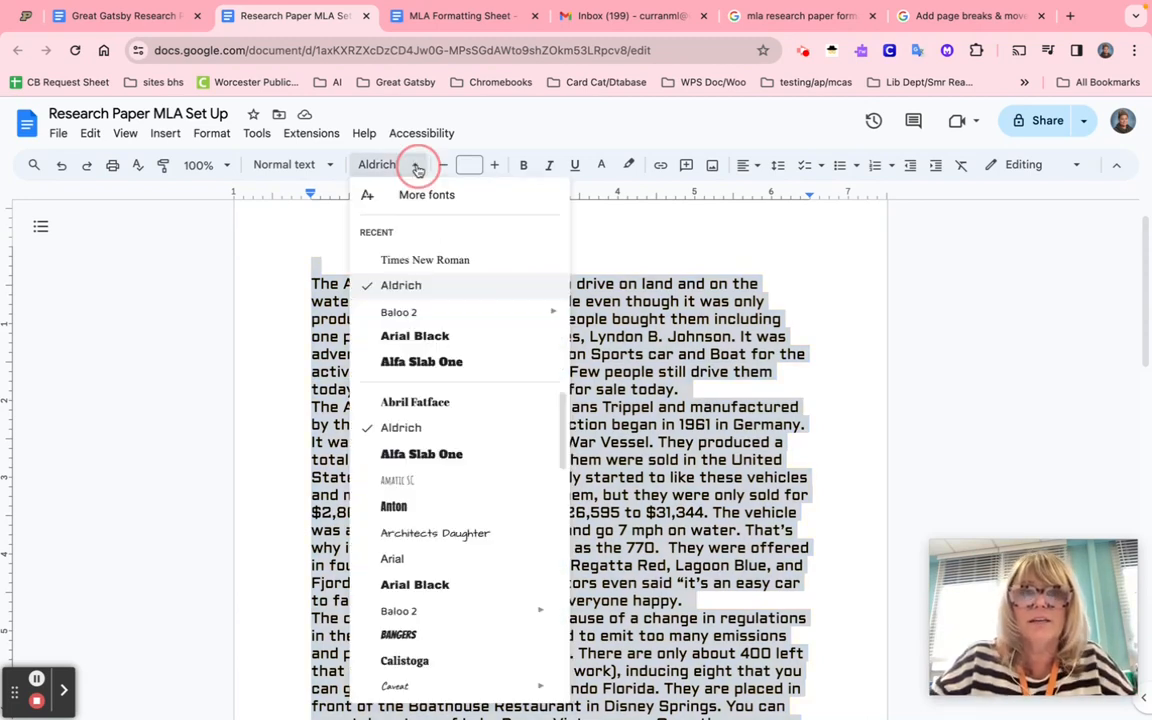
left_click(441, 262)
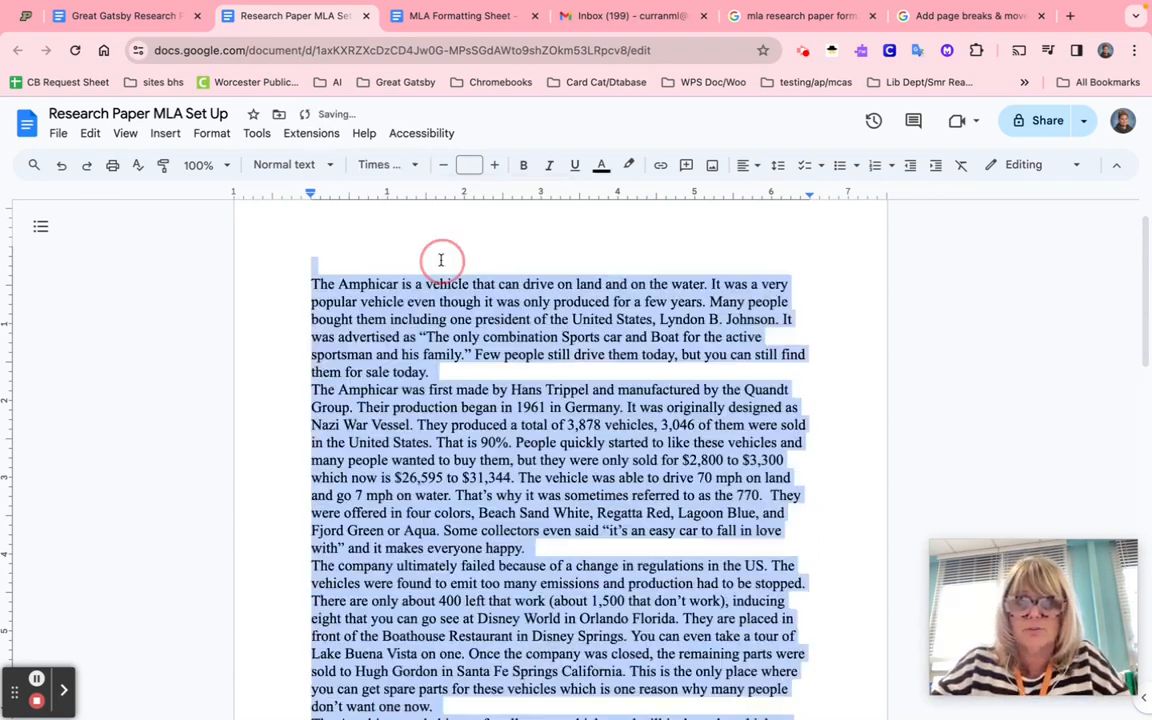
left_click(468, 166)
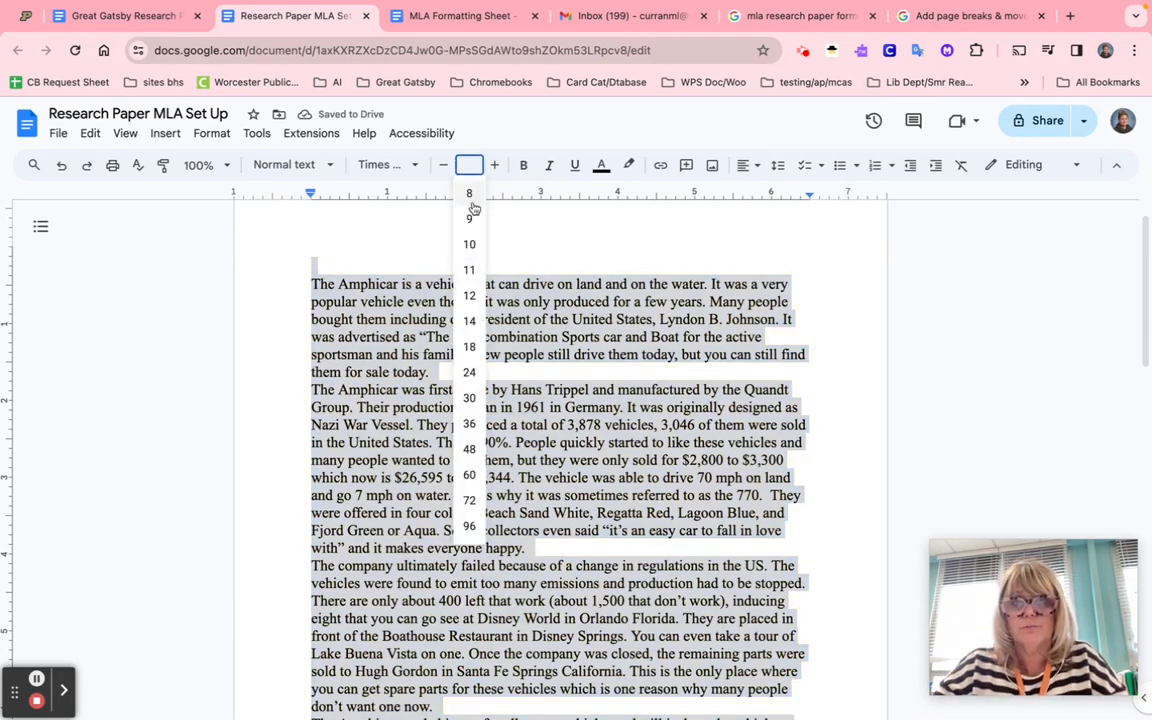
left_click(471, 296)
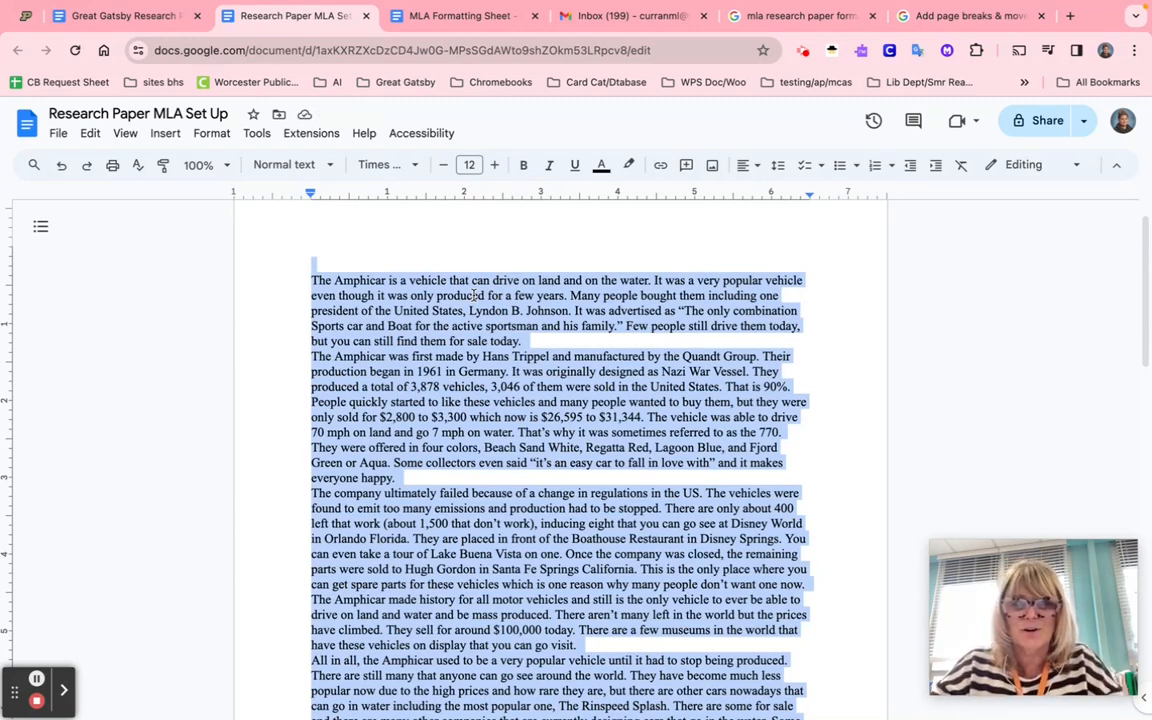
left_click(778, 168)
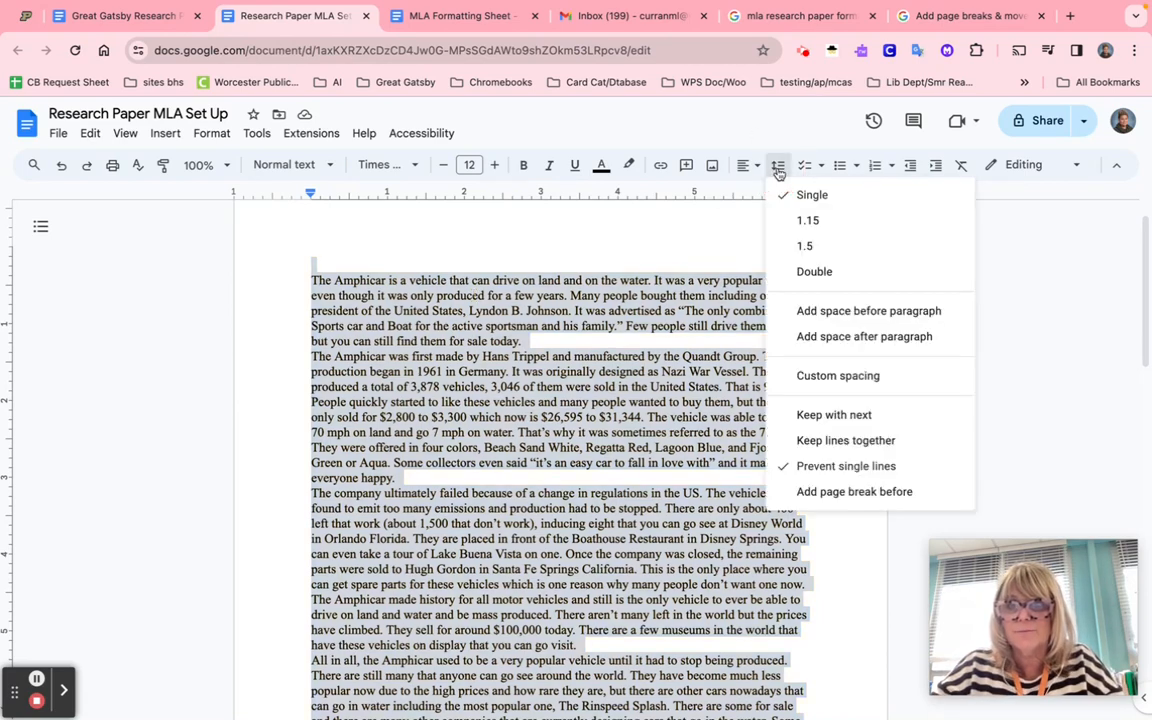
left_click(814, 272)
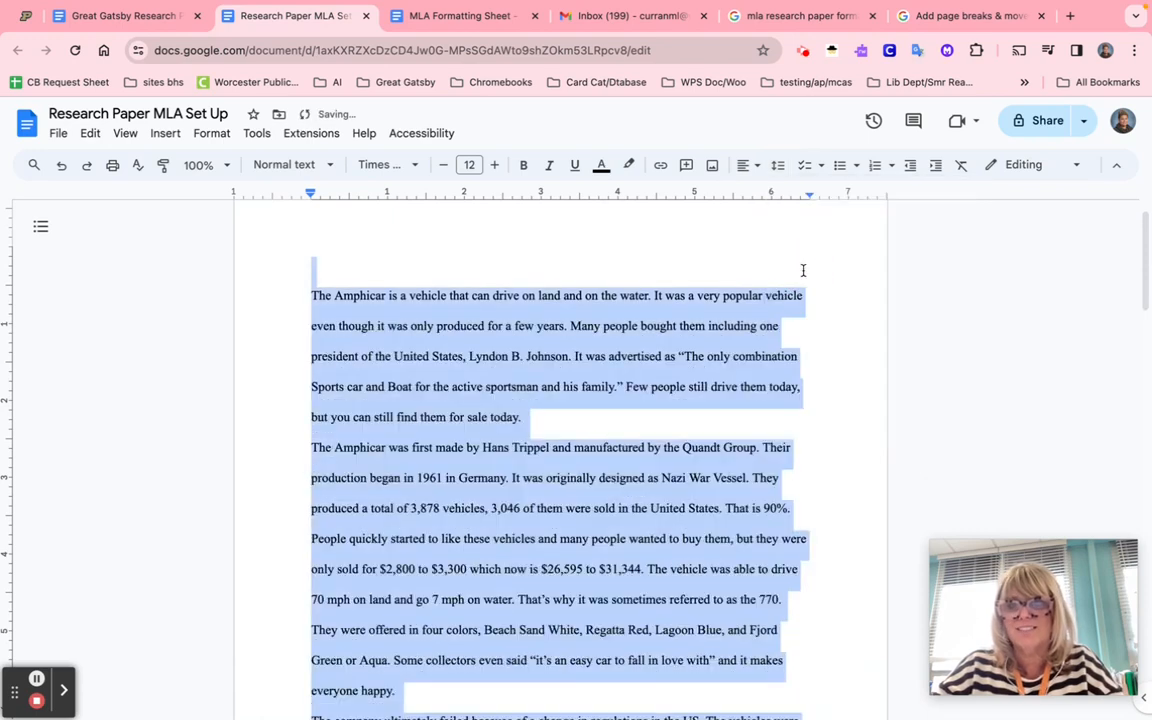
left_click(637, 432)
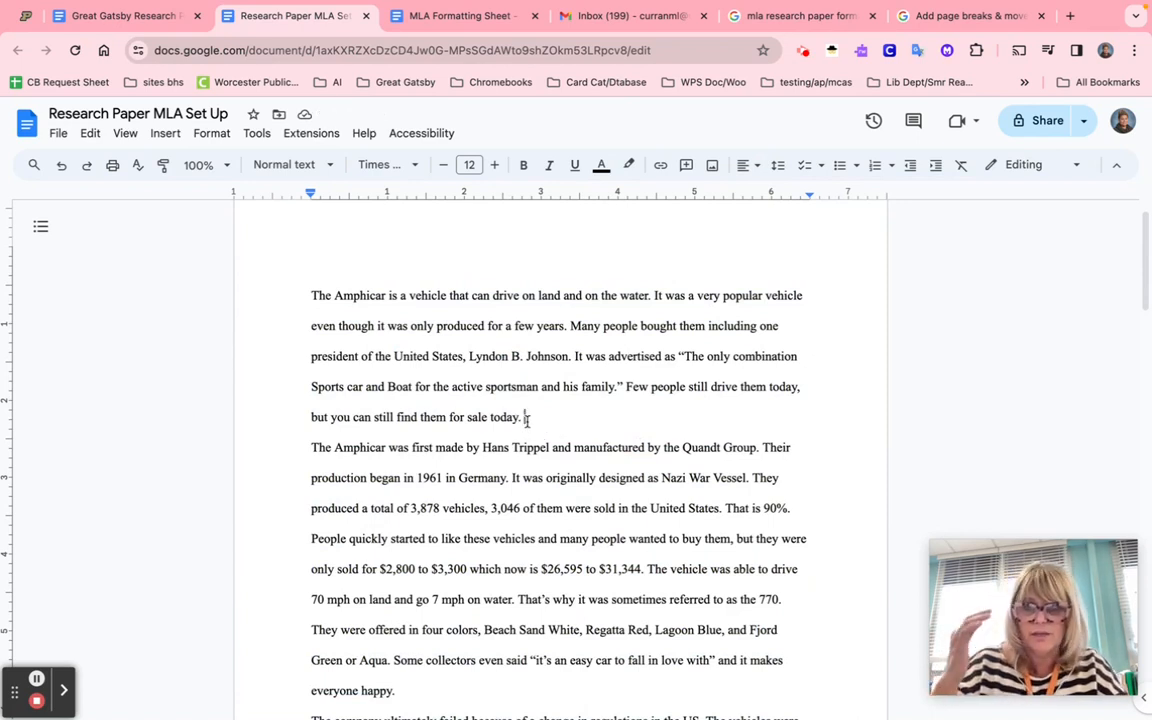
key("Return")
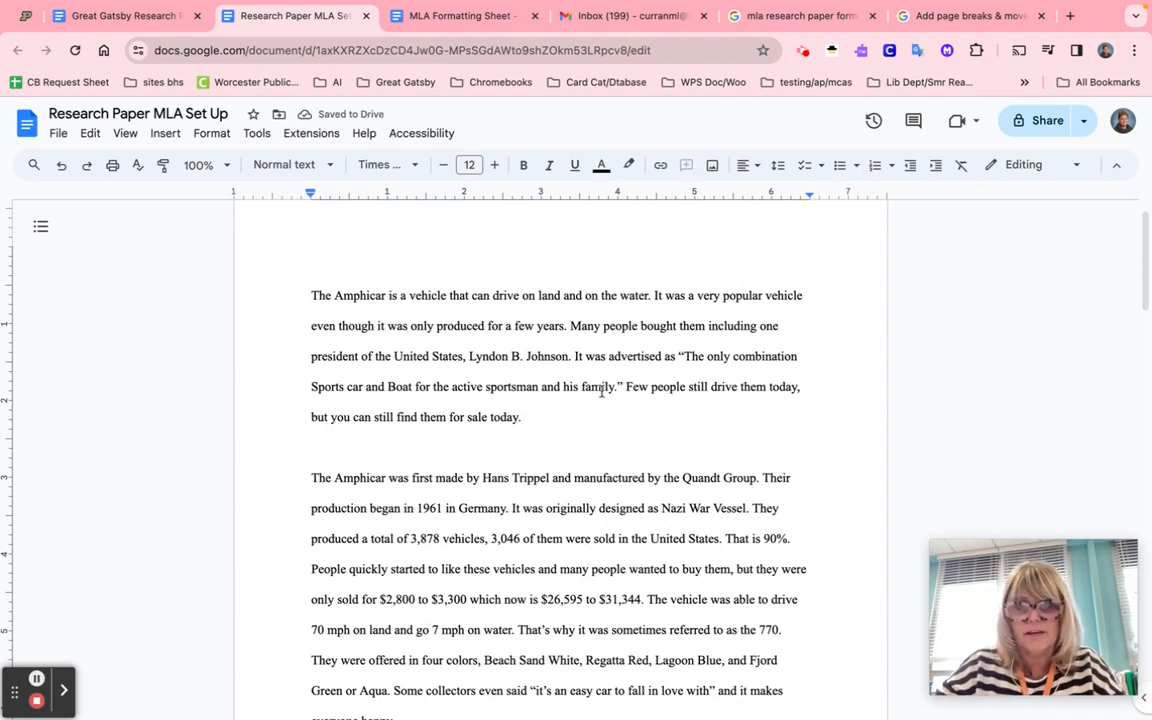
left_click(568, 429)
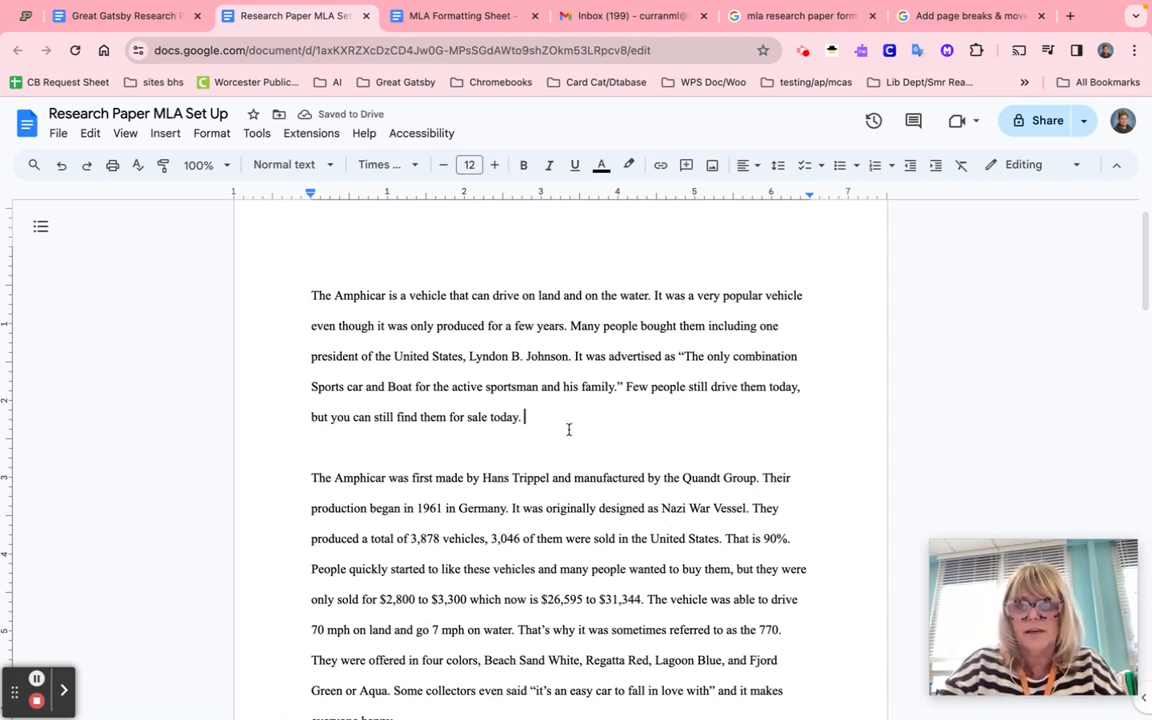
key("BackSpace")
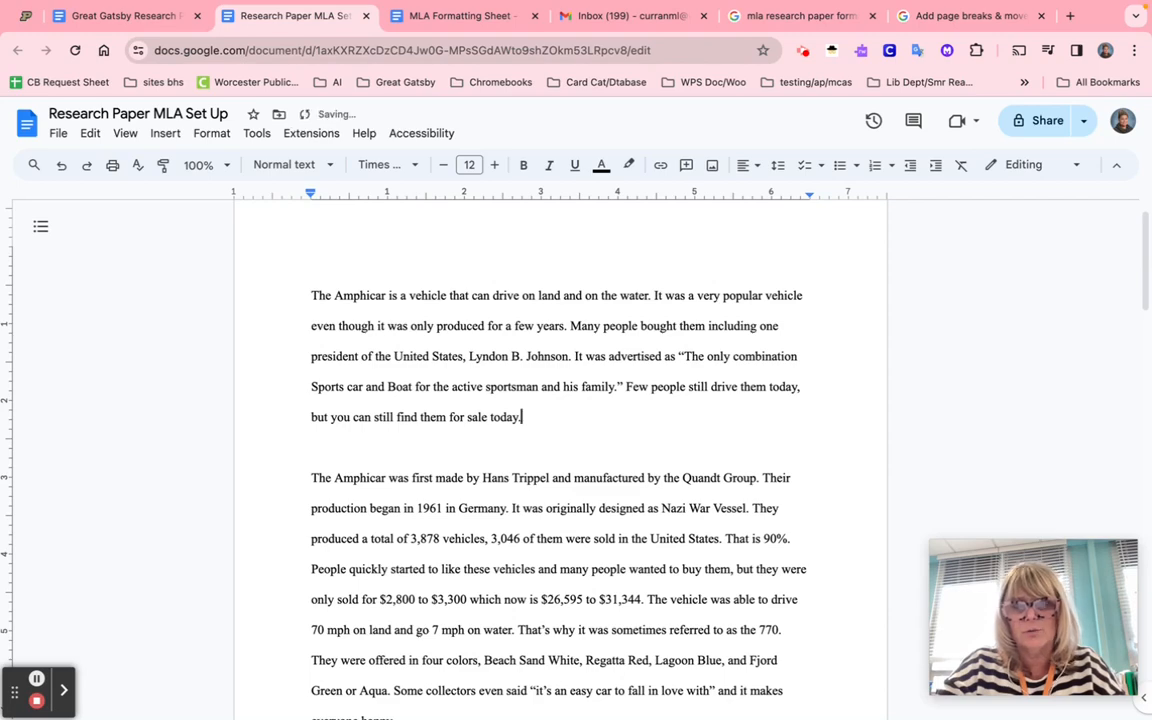
left_click(337, 450)
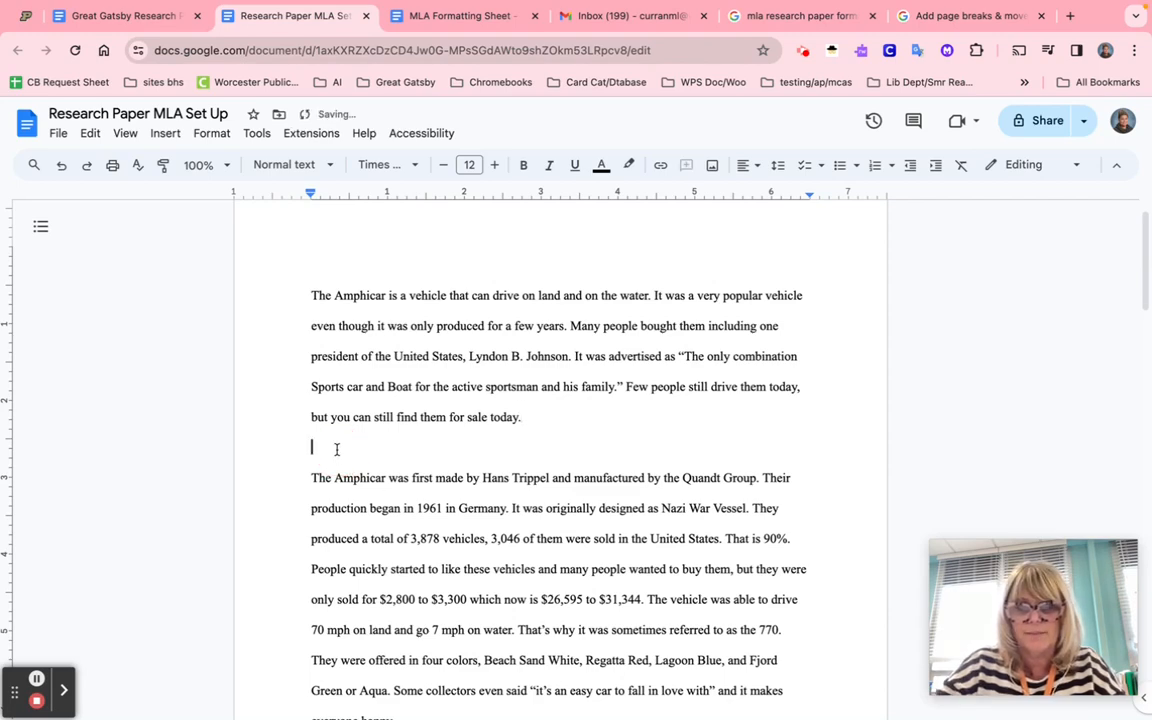
key("BackSpace")
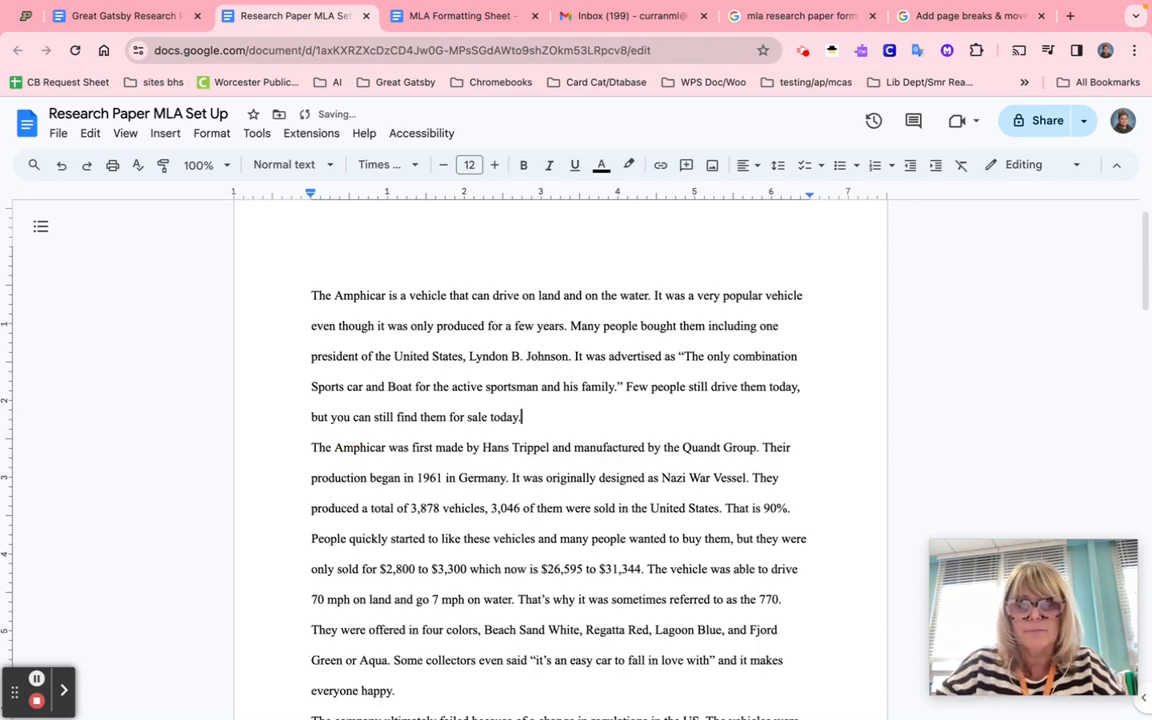
scroll(337, 450, "up", 1)
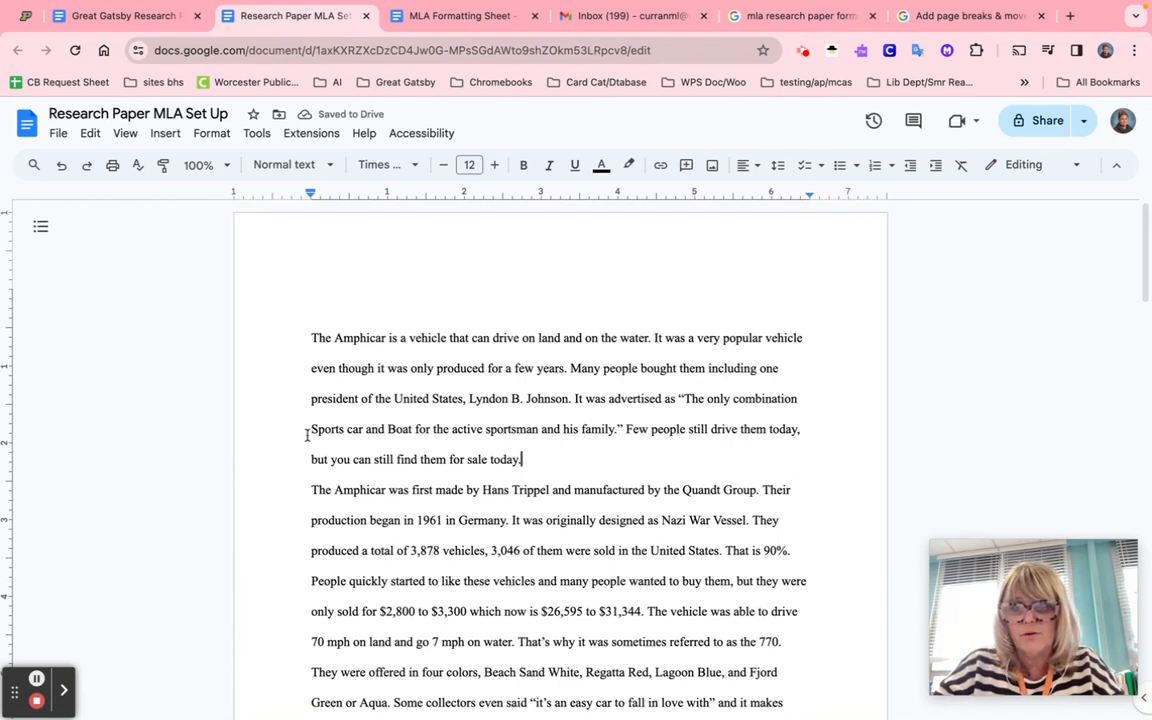
- Indent the first lines of the first, second and 'The company' paragraphs with Tab
left_click(313, 338)
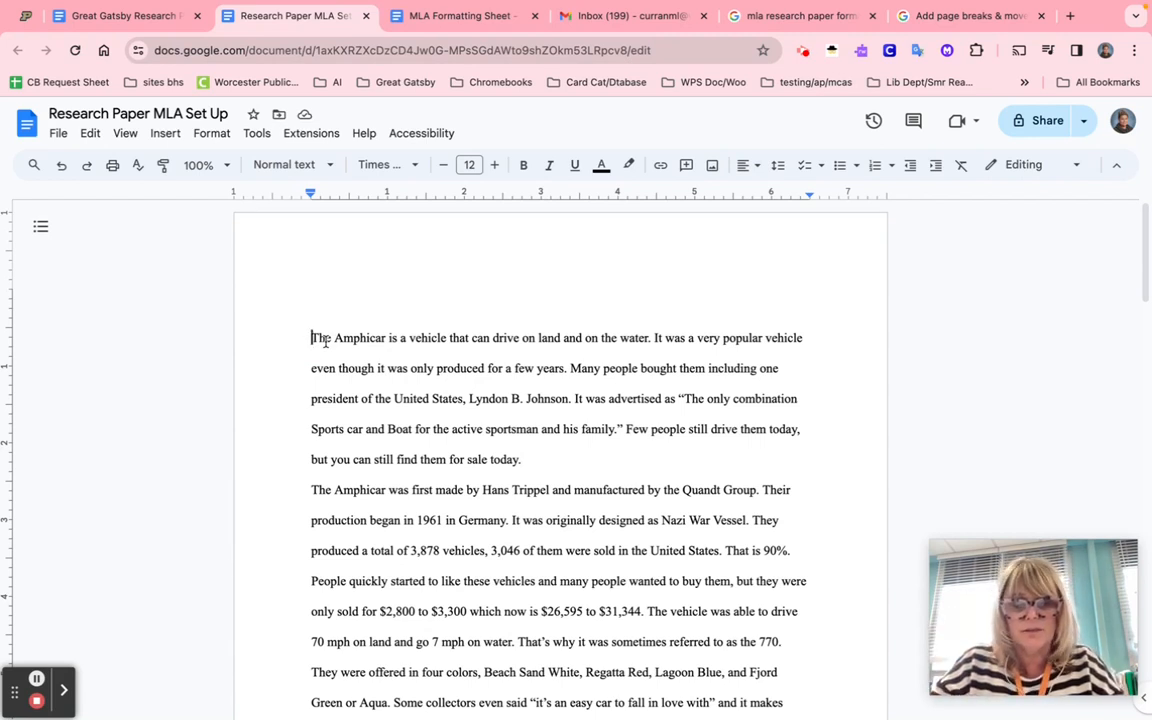
key("Tab")
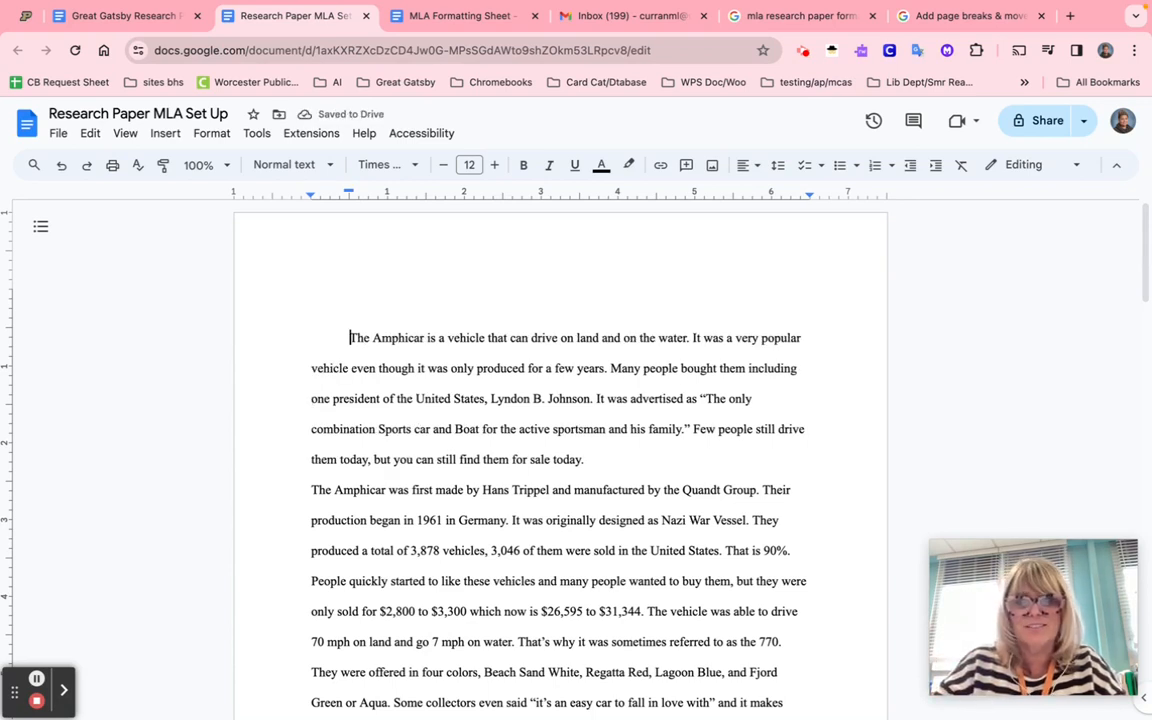
left_click(311, 490)
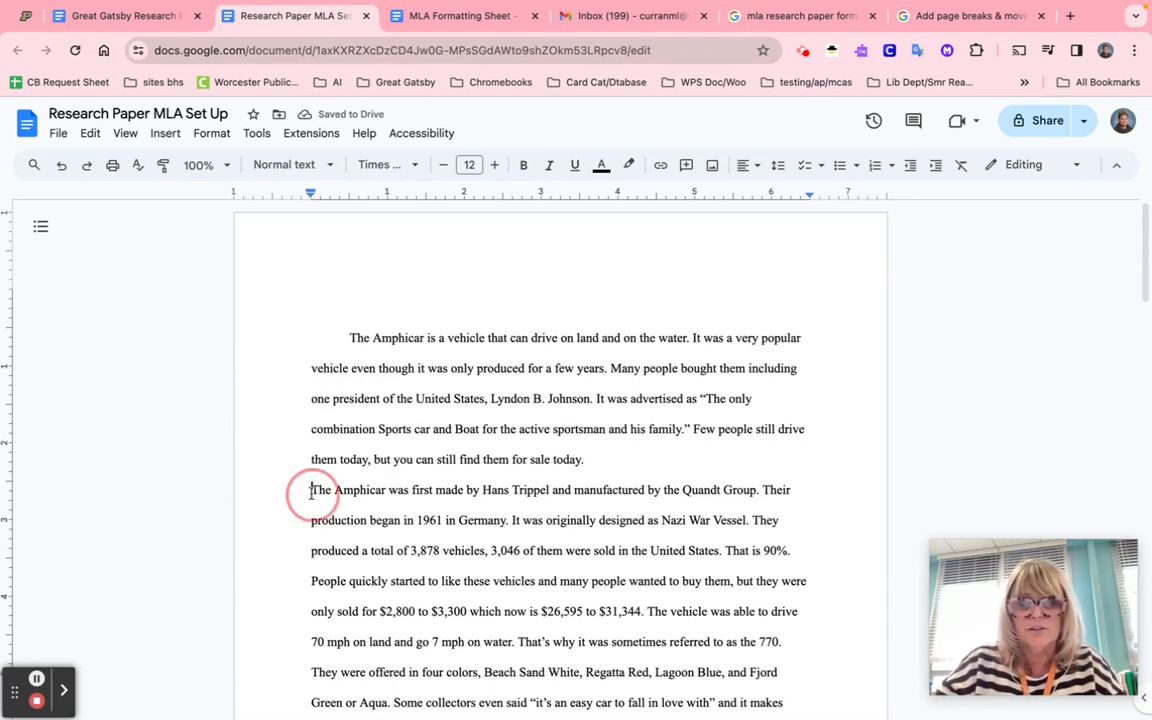
key("Tab")
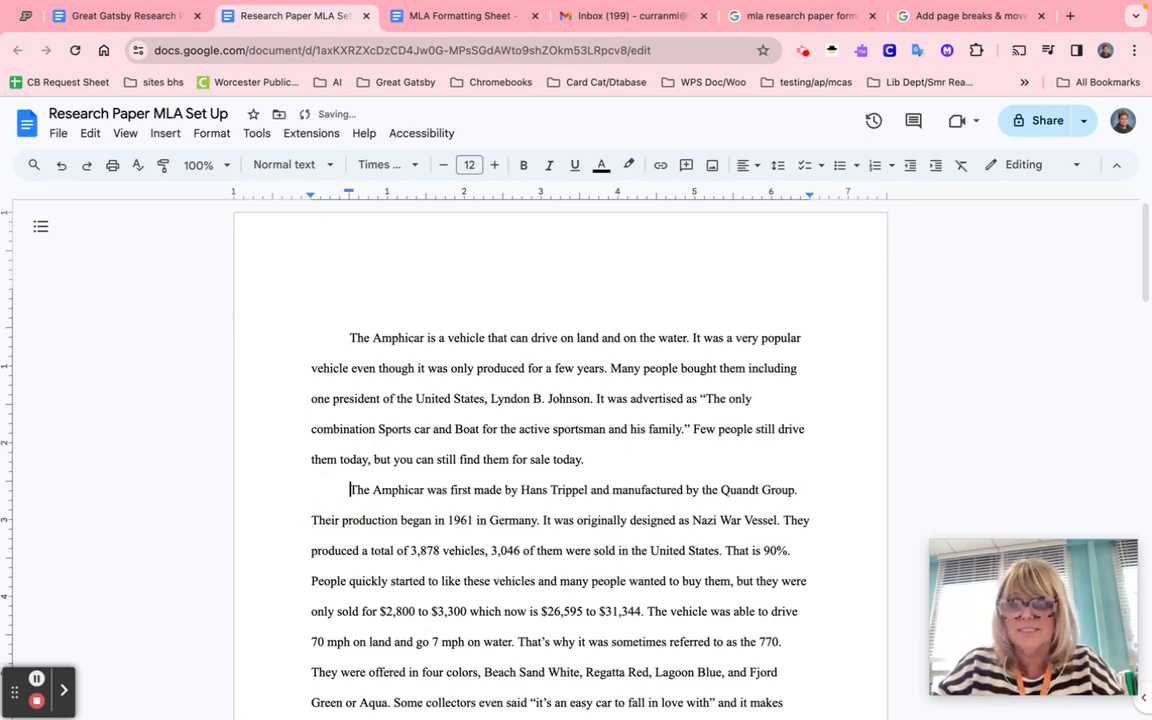
scroll(560, 450, "down", 2)
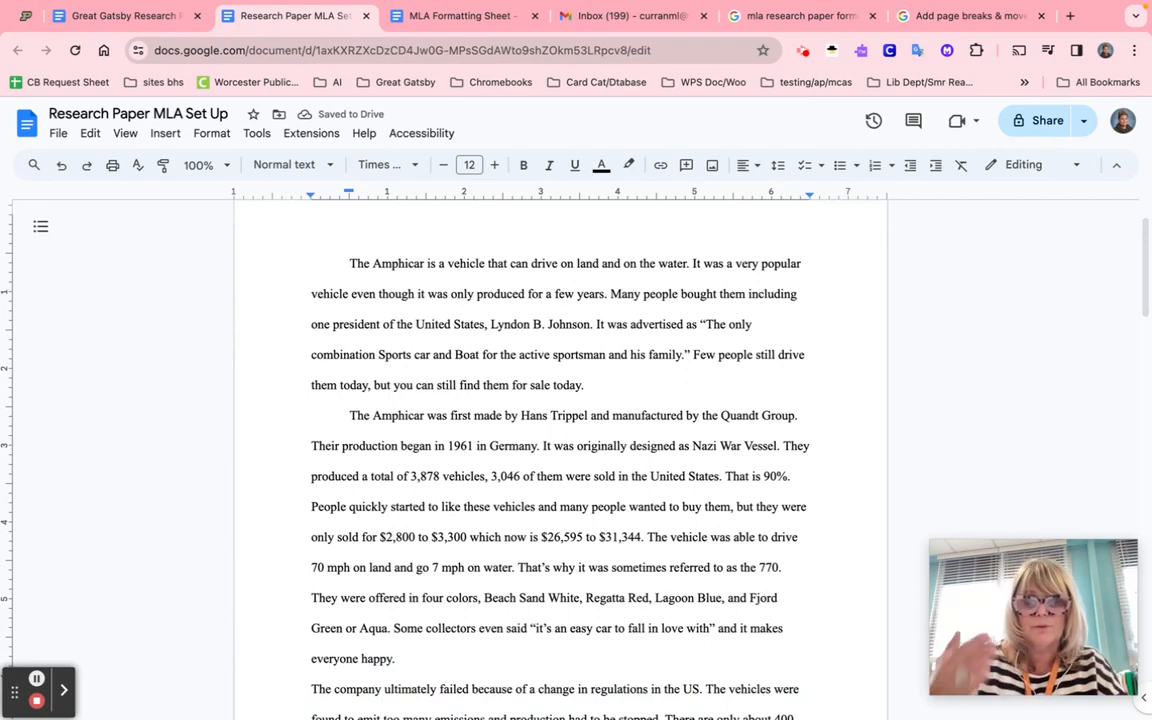
scroll(560, 450, "down", 1)
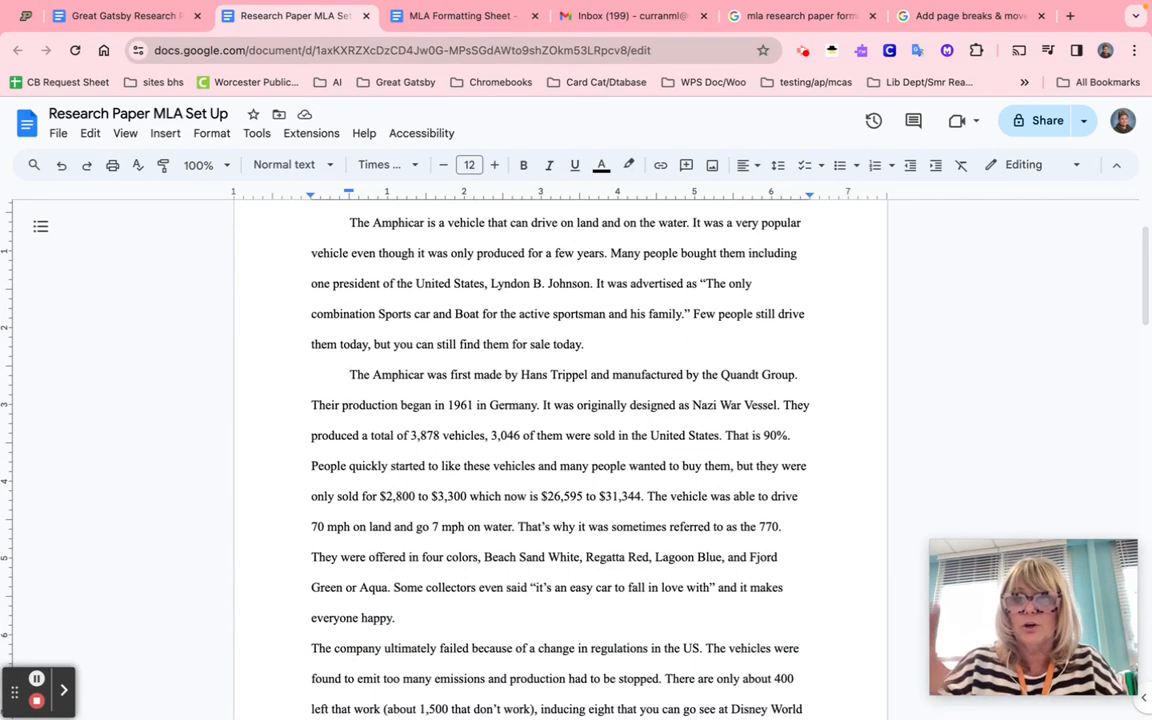
scroll(312, 603, "down", 1)
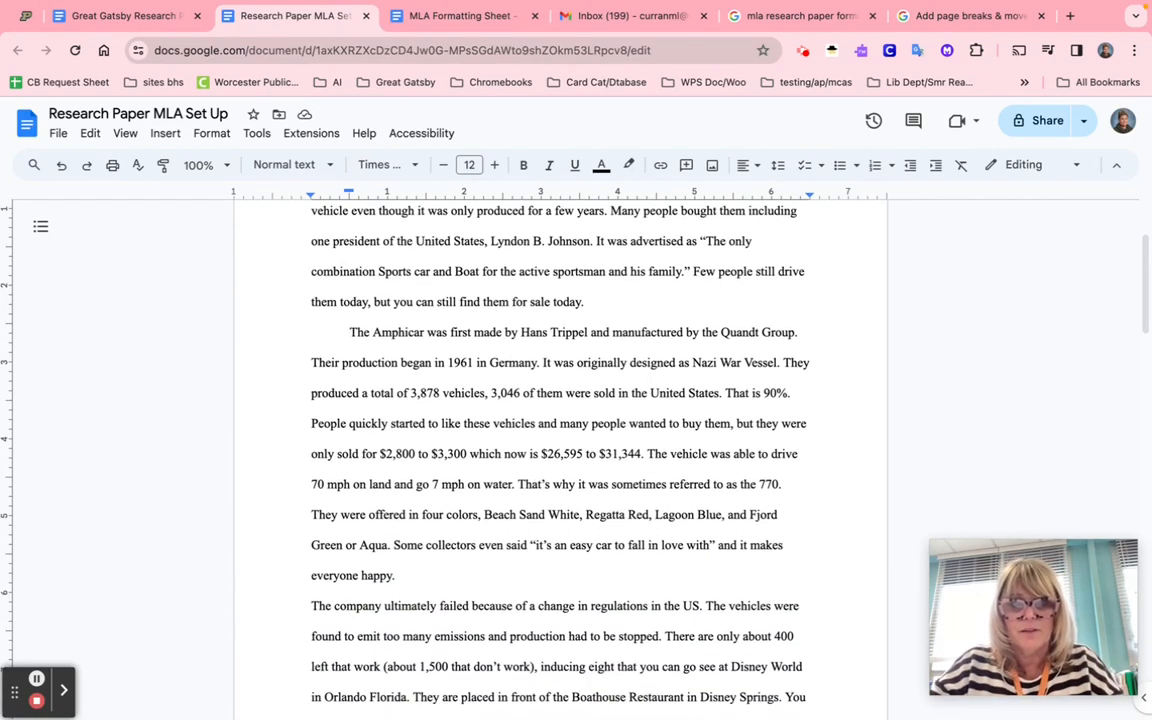
left_click(312, 603)
key("Tab")
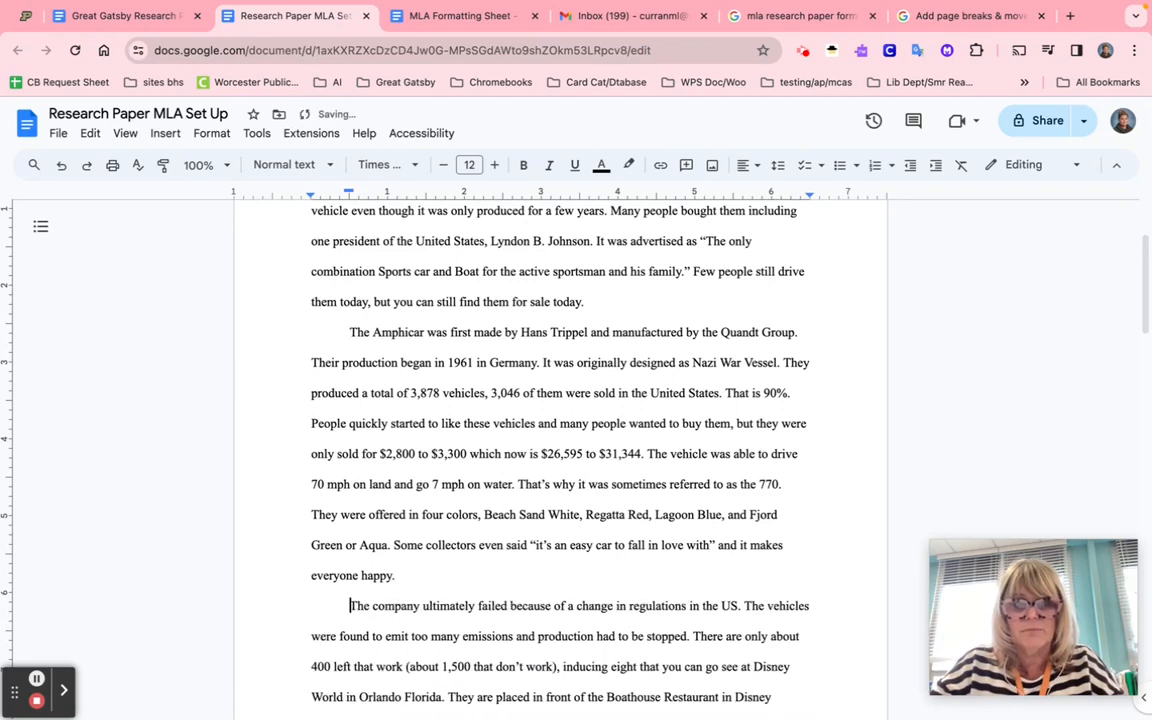
- Indent the first lines of the Amphicar history and 'All in all' paragraphs
scroll(312, 603, "down", 4)
scroll(560, 450, "down", 7)
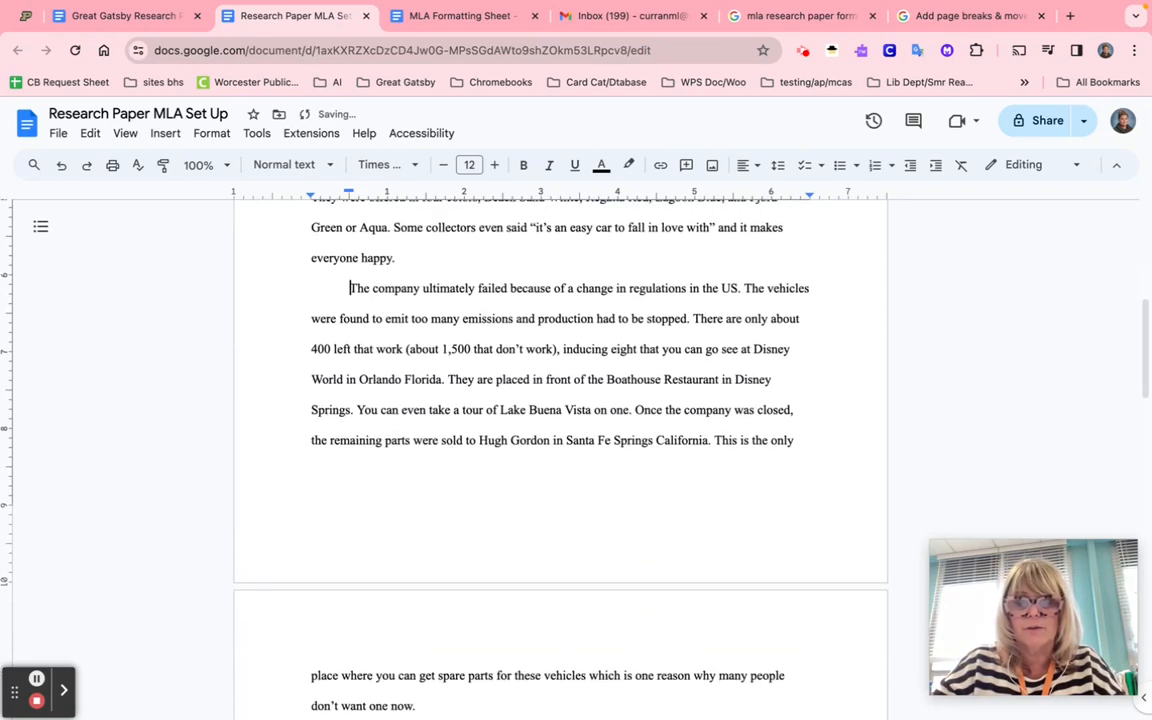
scroll(560, 450, "down", 2)
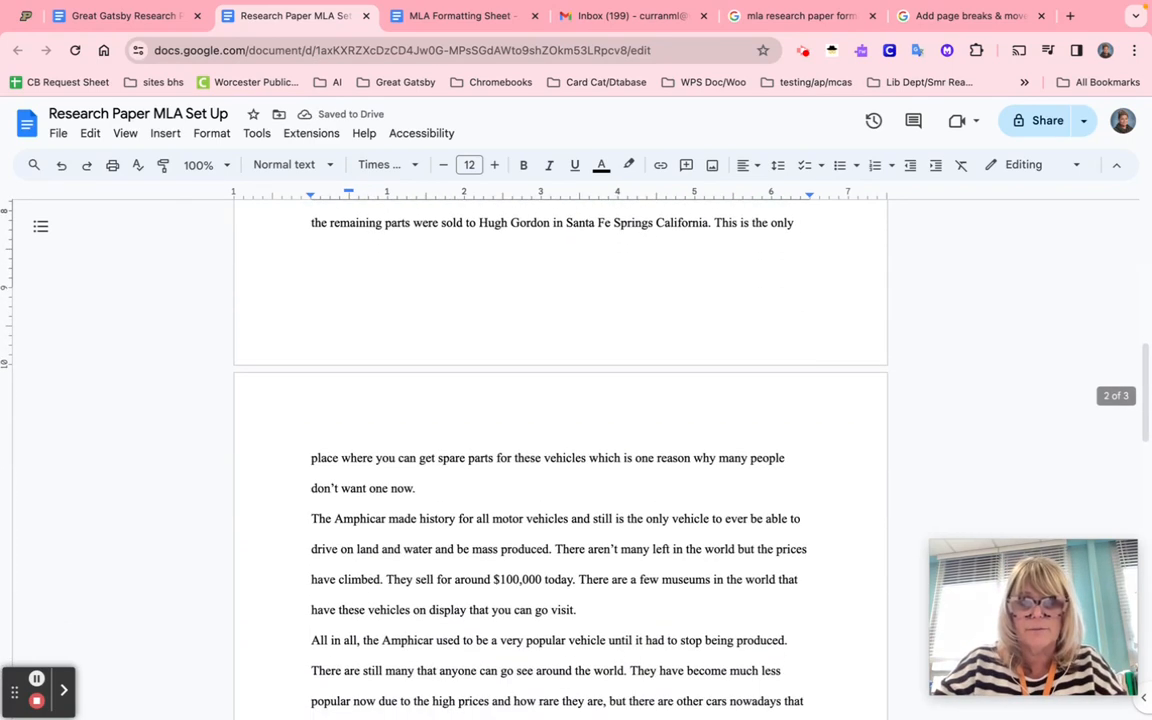
left_click(315, 518)
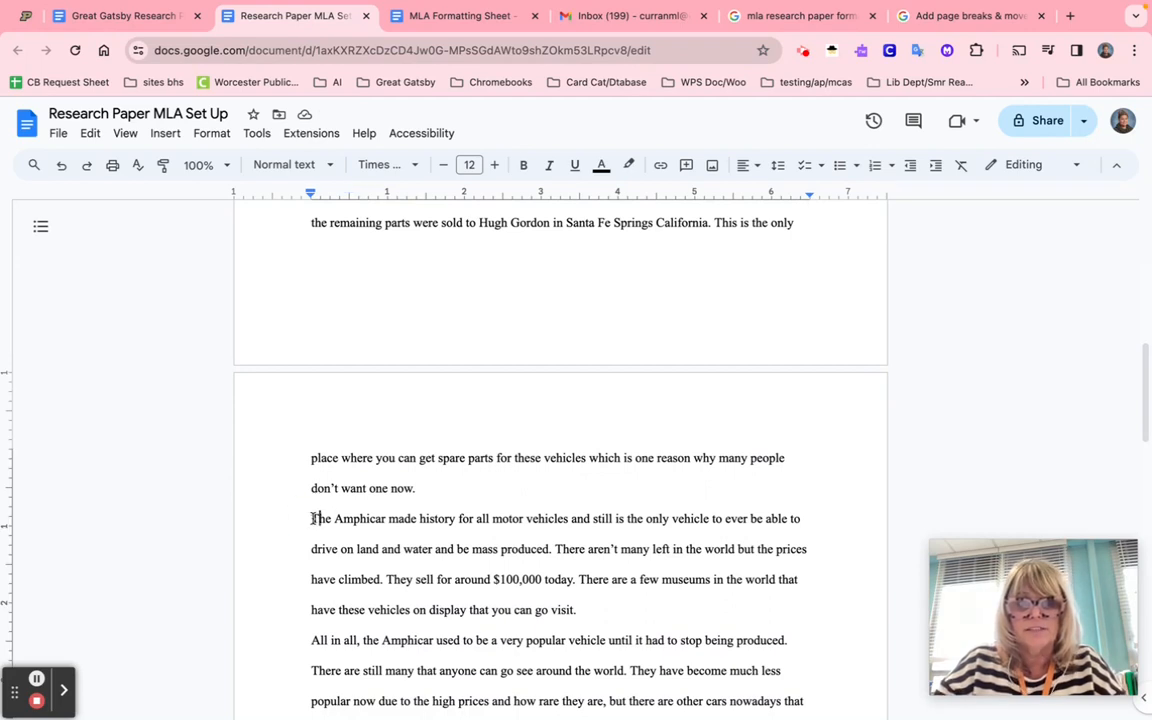
key("Tab")
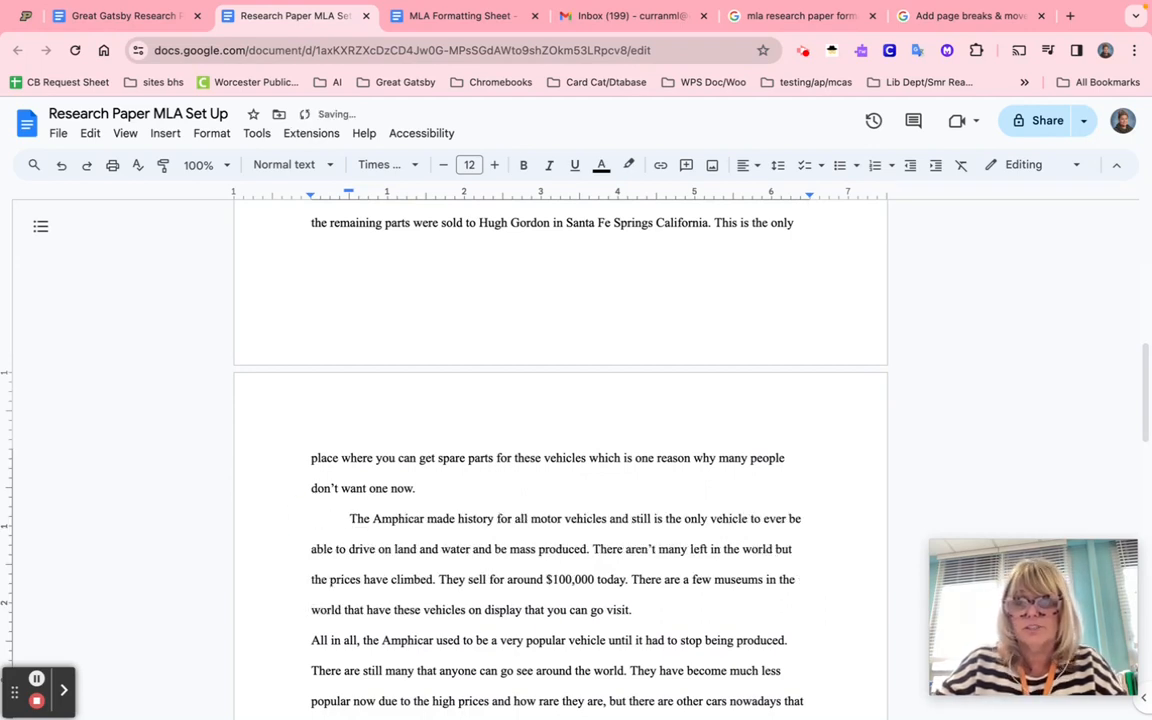
scroll(311, 514, "down", 3)
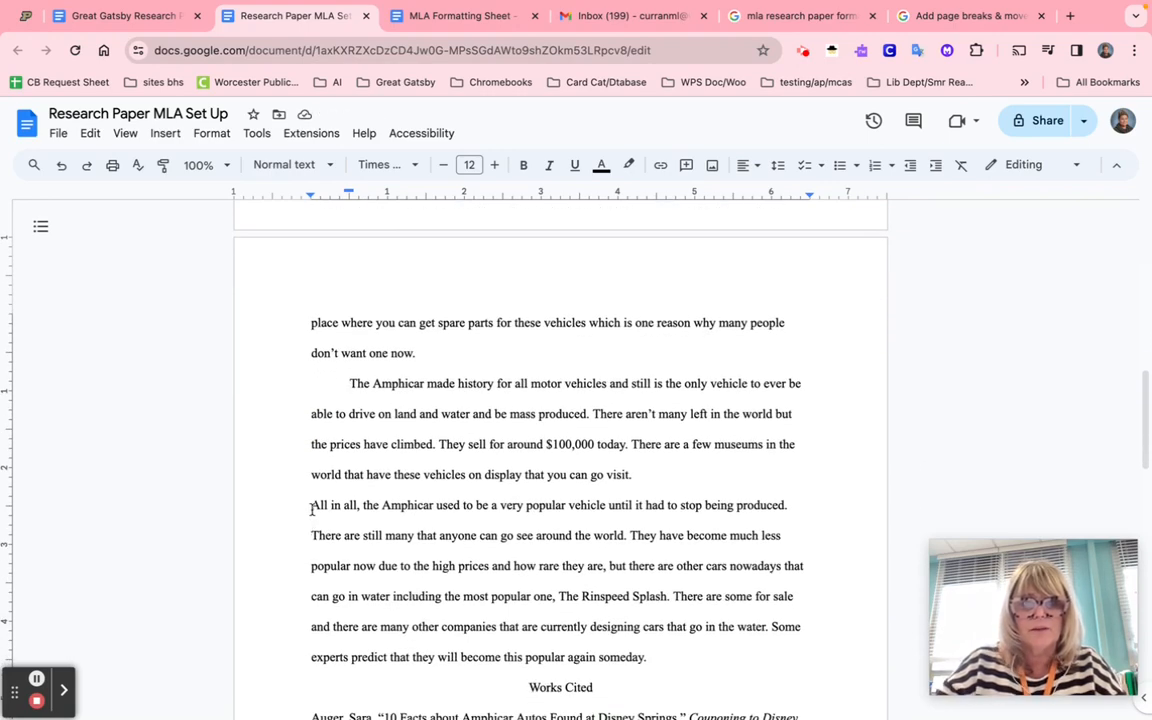
left_click(312, 507)
key("Tab")
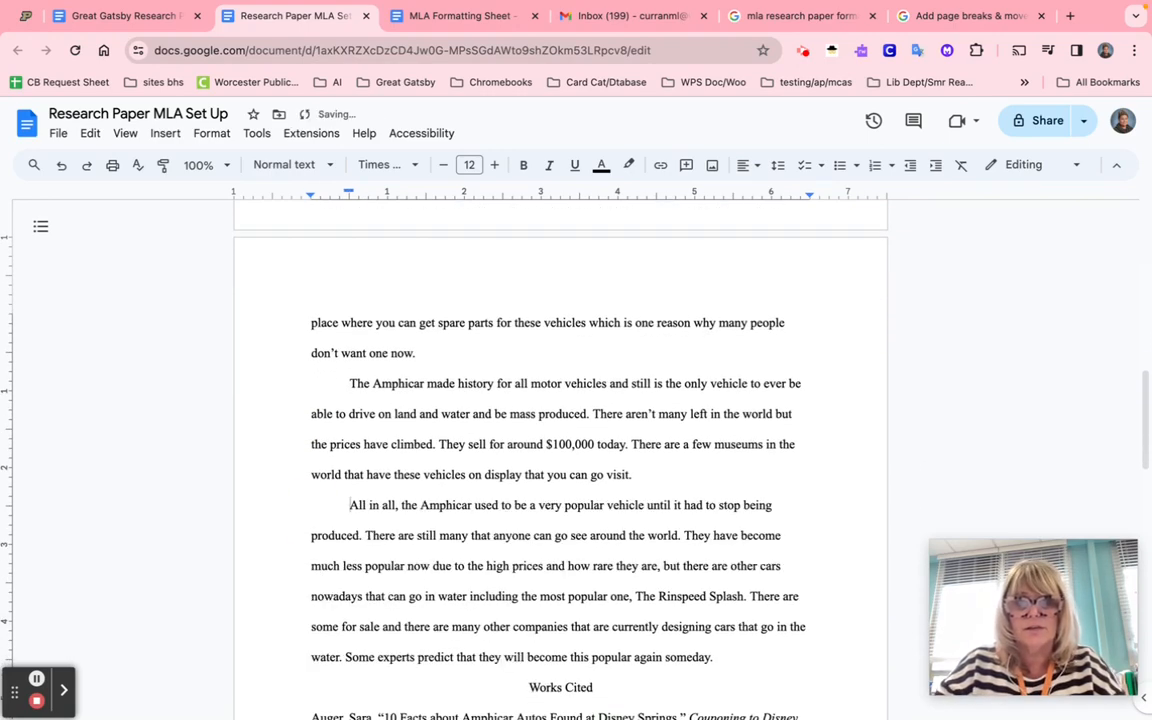
- Insert a page break so the Works Cited heading starts a new page
left_click(496, 689)
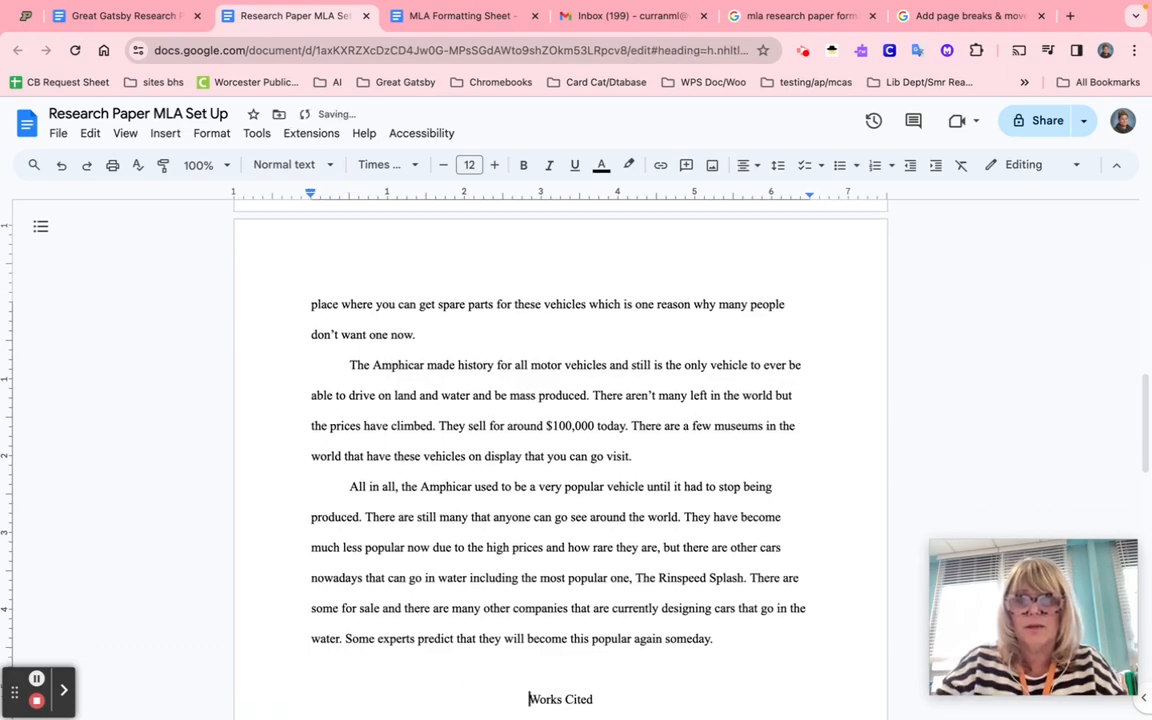
key("ctrl+Return")
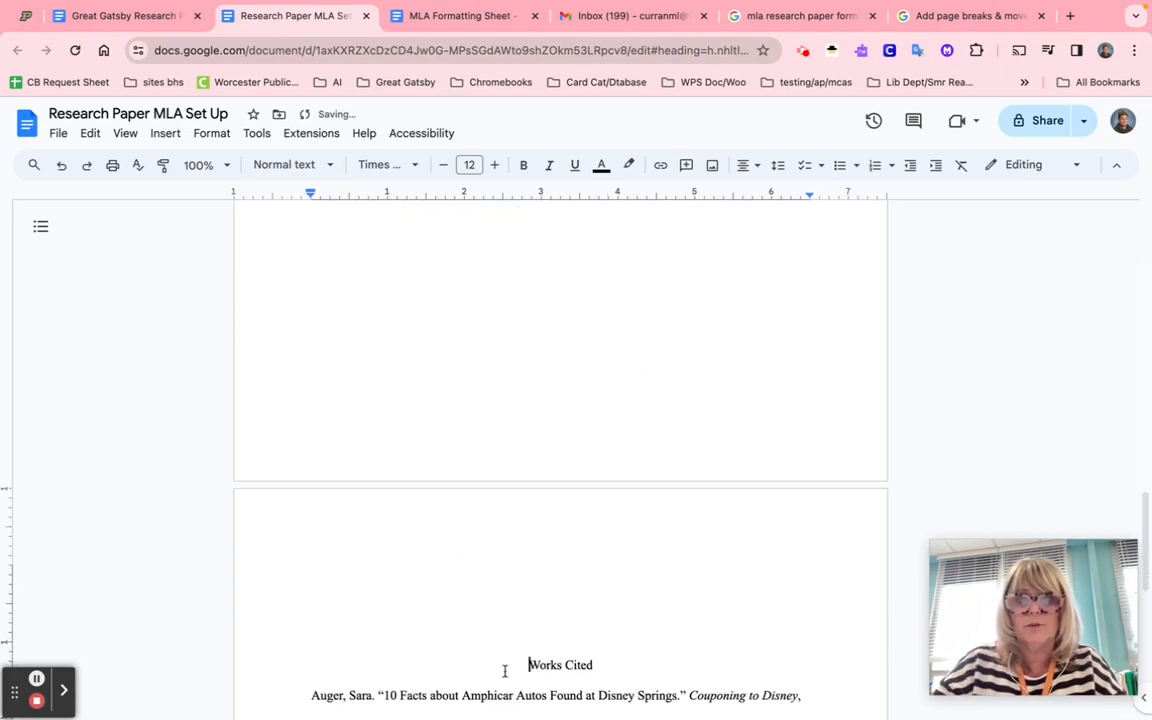
scroll(505, 671, "up", 15)
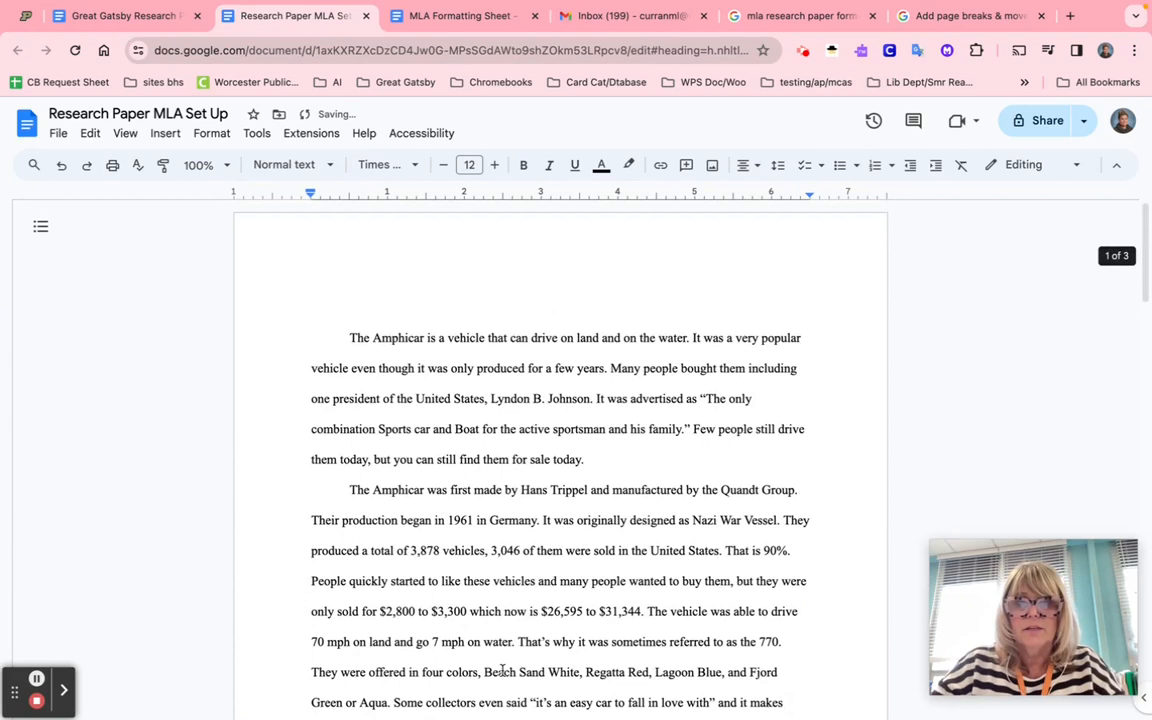
- Type the student's name and the teacher's name as the first two heading lines
left_click(368, 277)
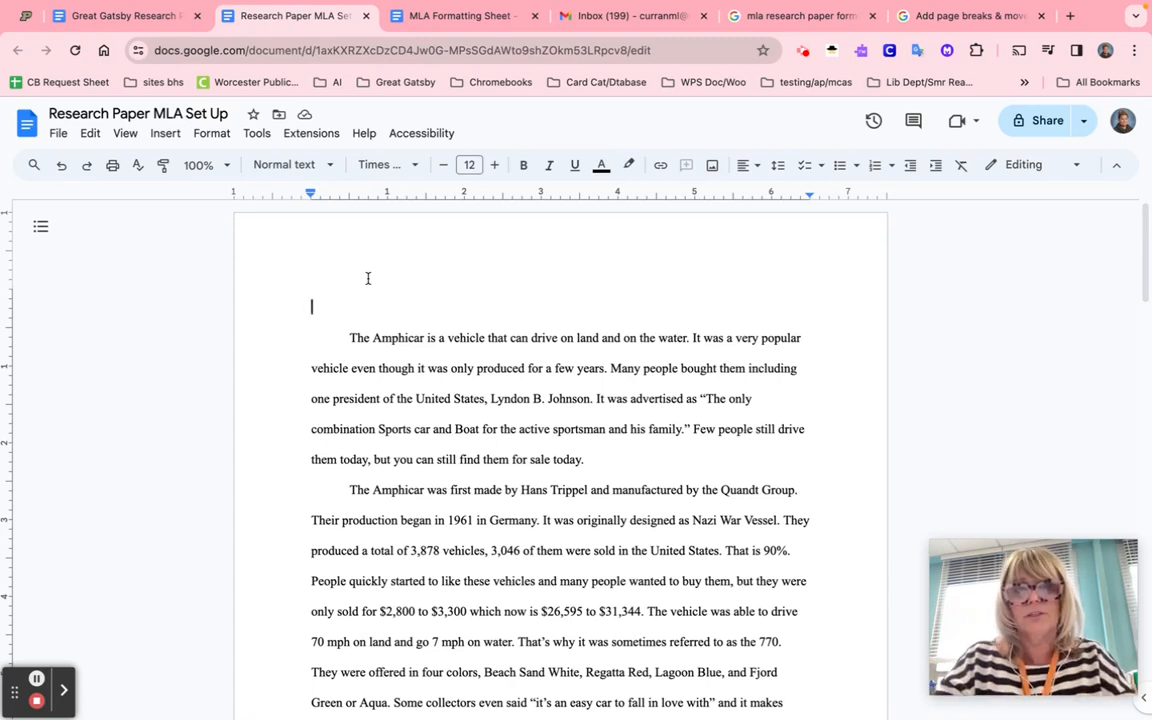
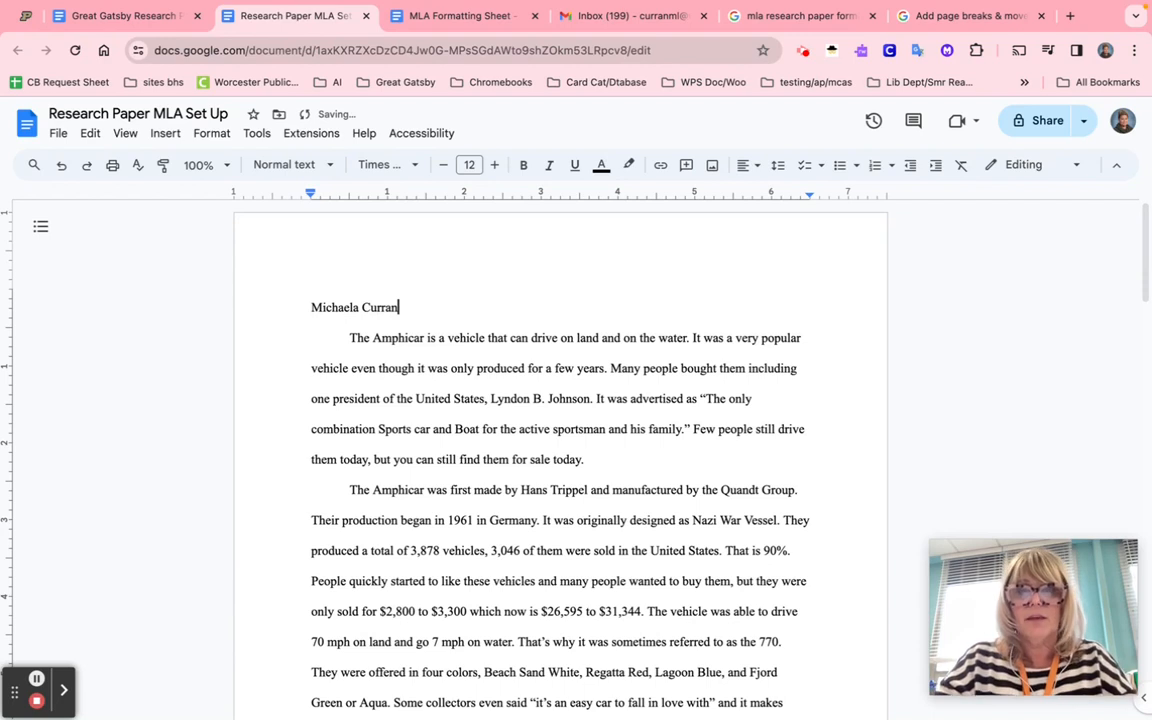
key("Return")
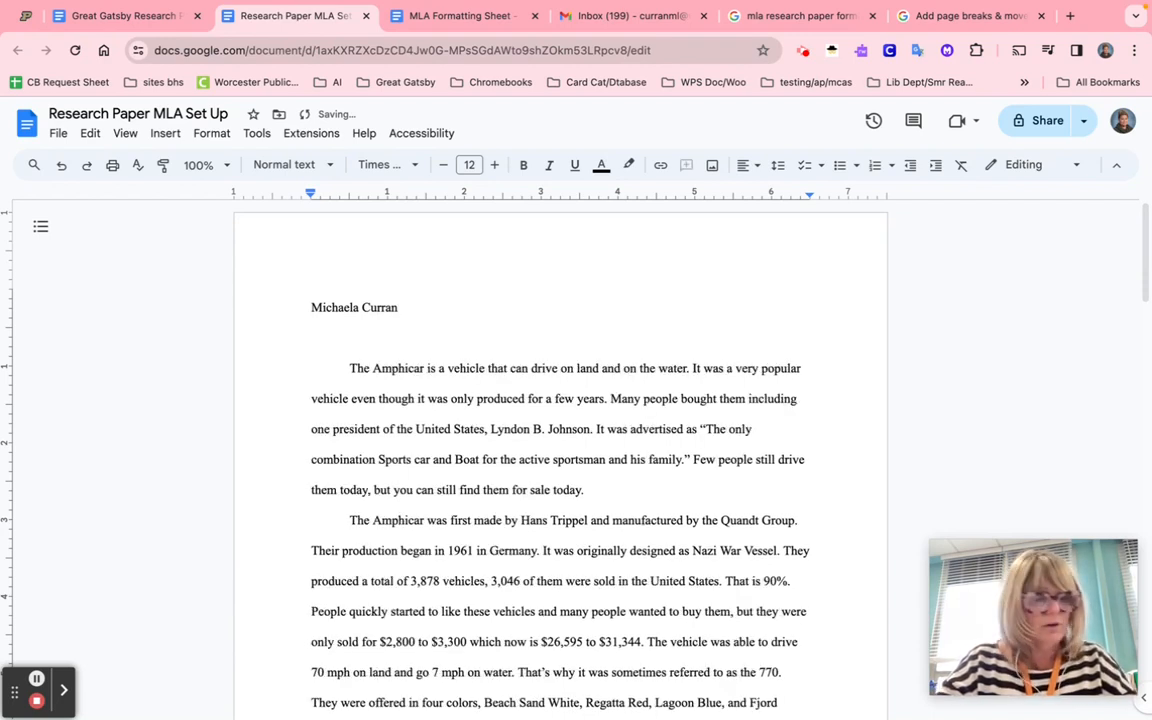
type("Mrs")
key("BackSpace")
key("BackSpace")
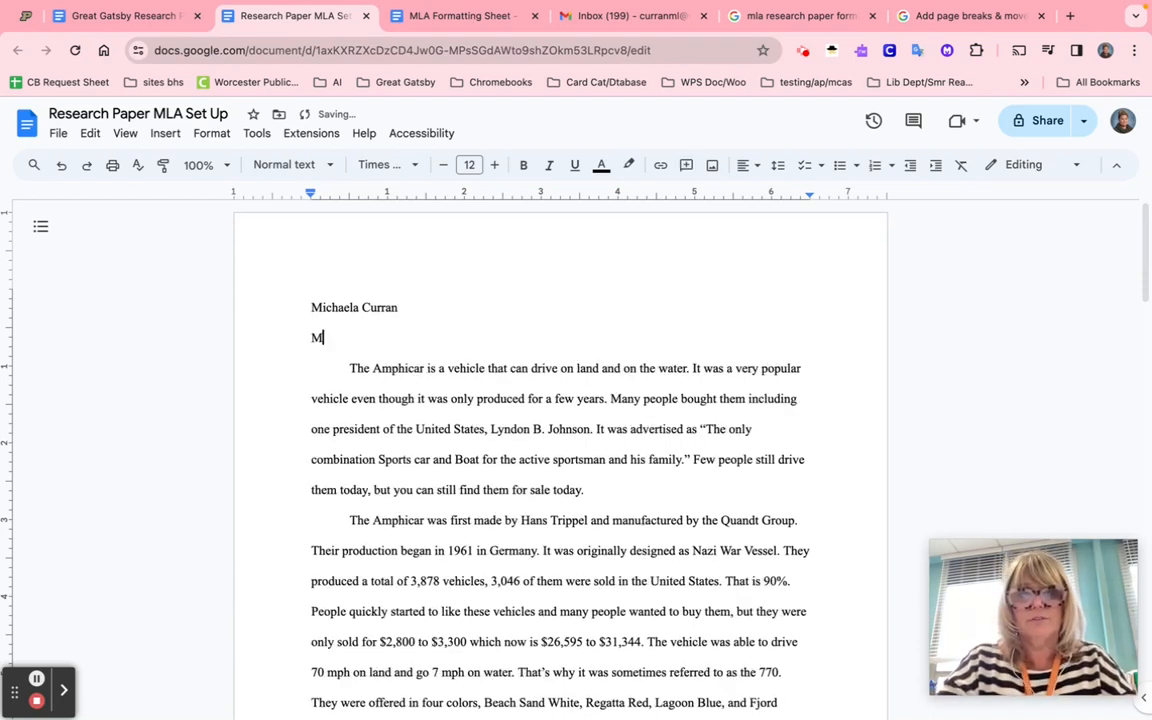
type("s. Loughlin")
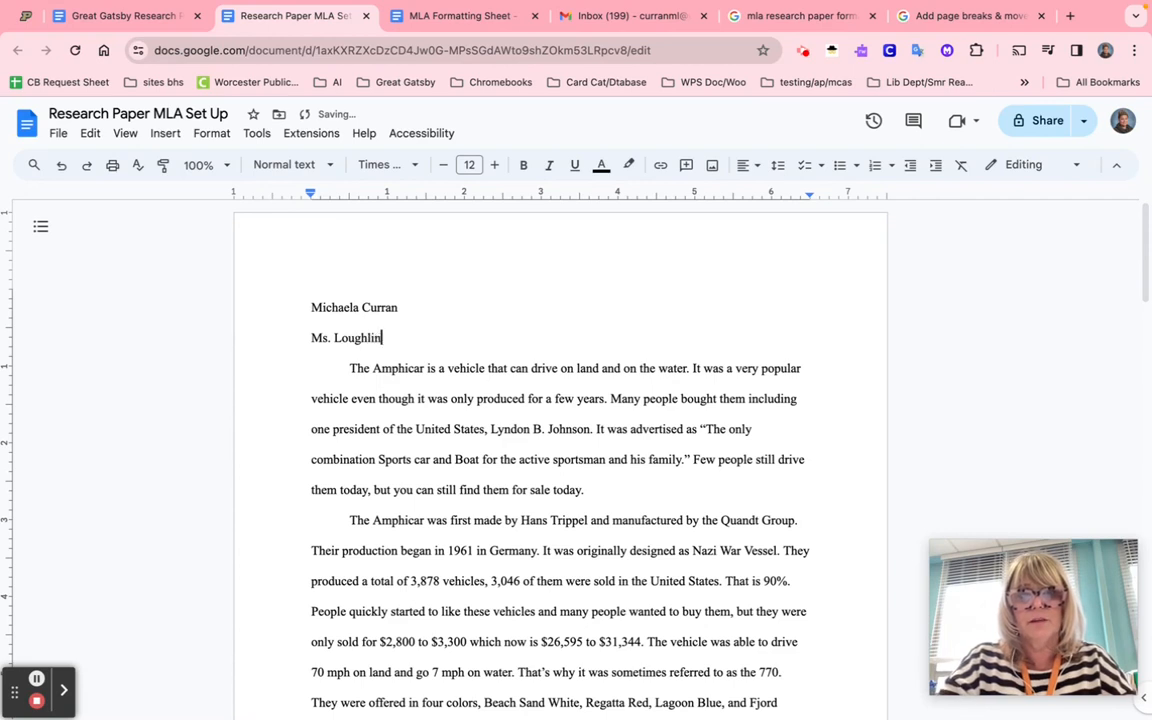
- Add 'English III' and '3 May 2024' heading lines, followed by a blank line
key("Return")
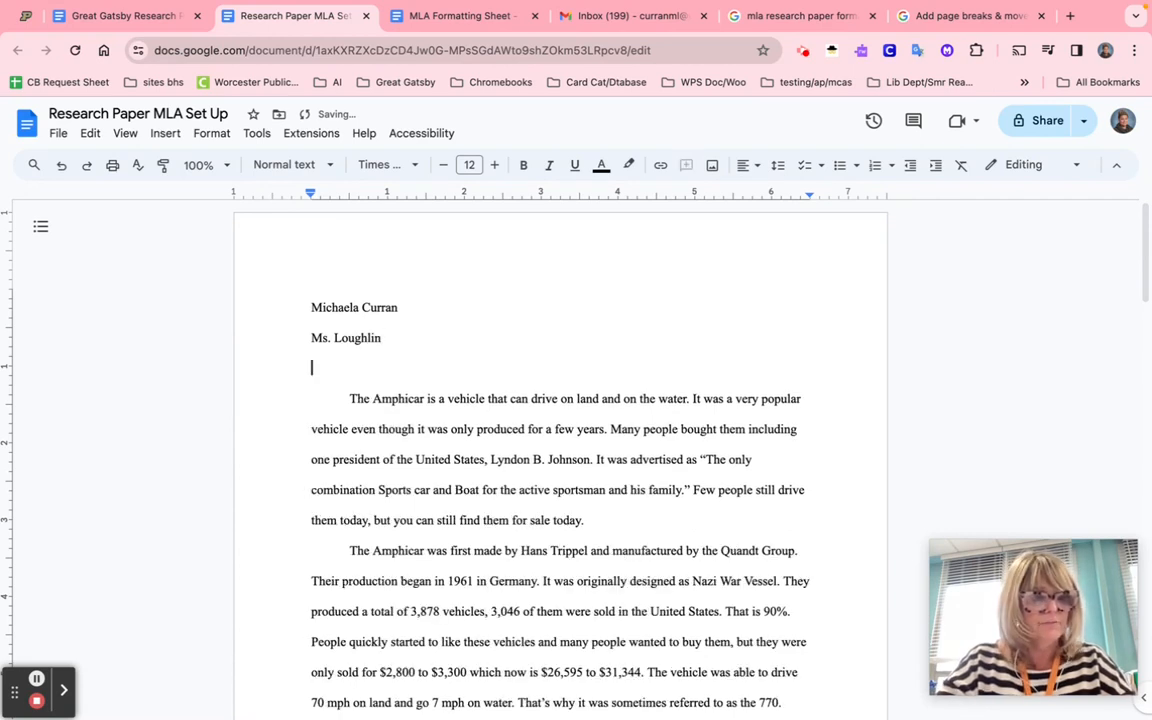
type("En")
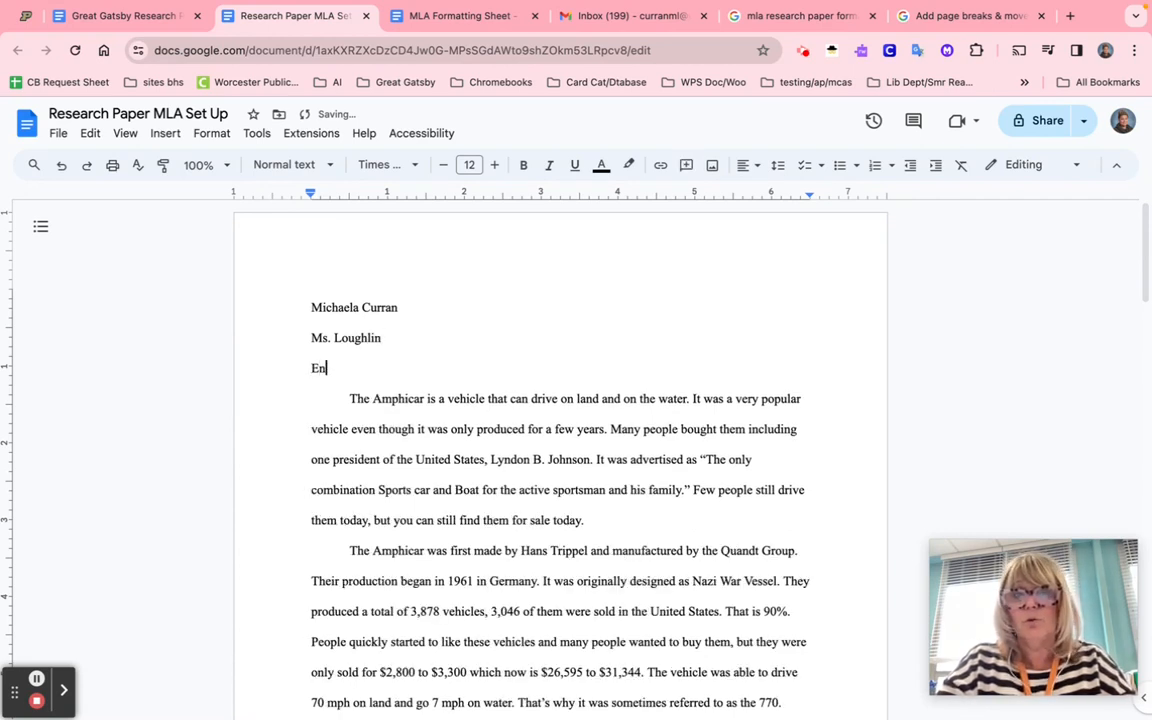
type("glish ")
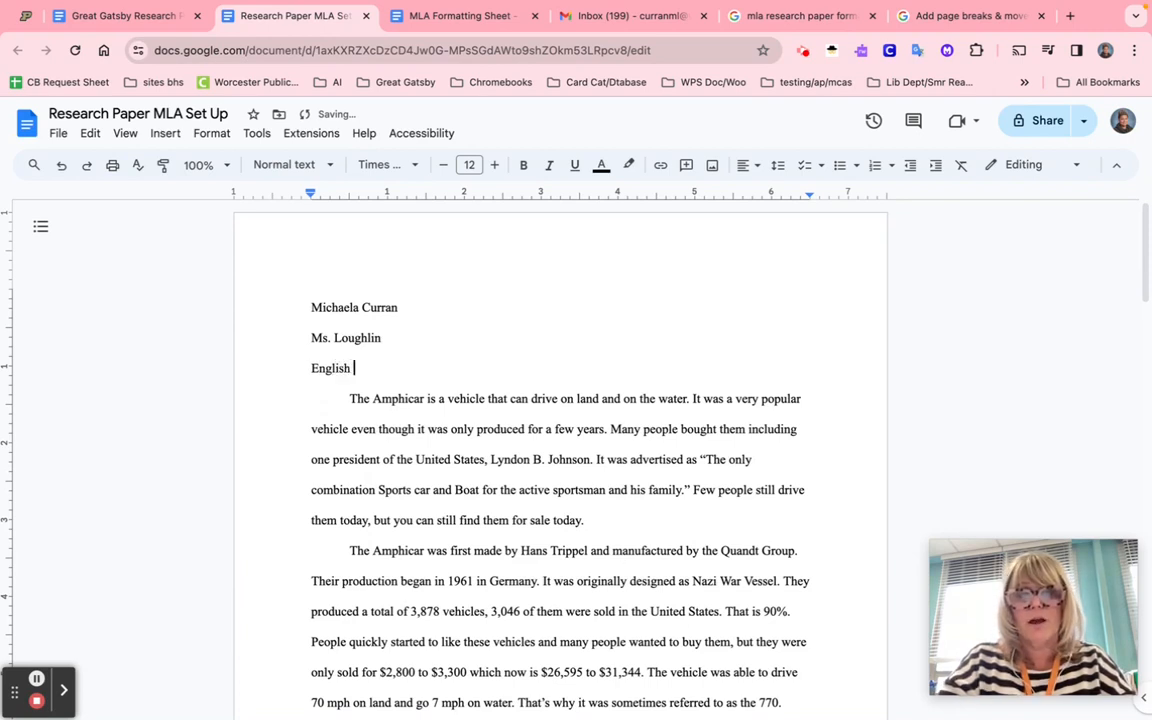
type("III")
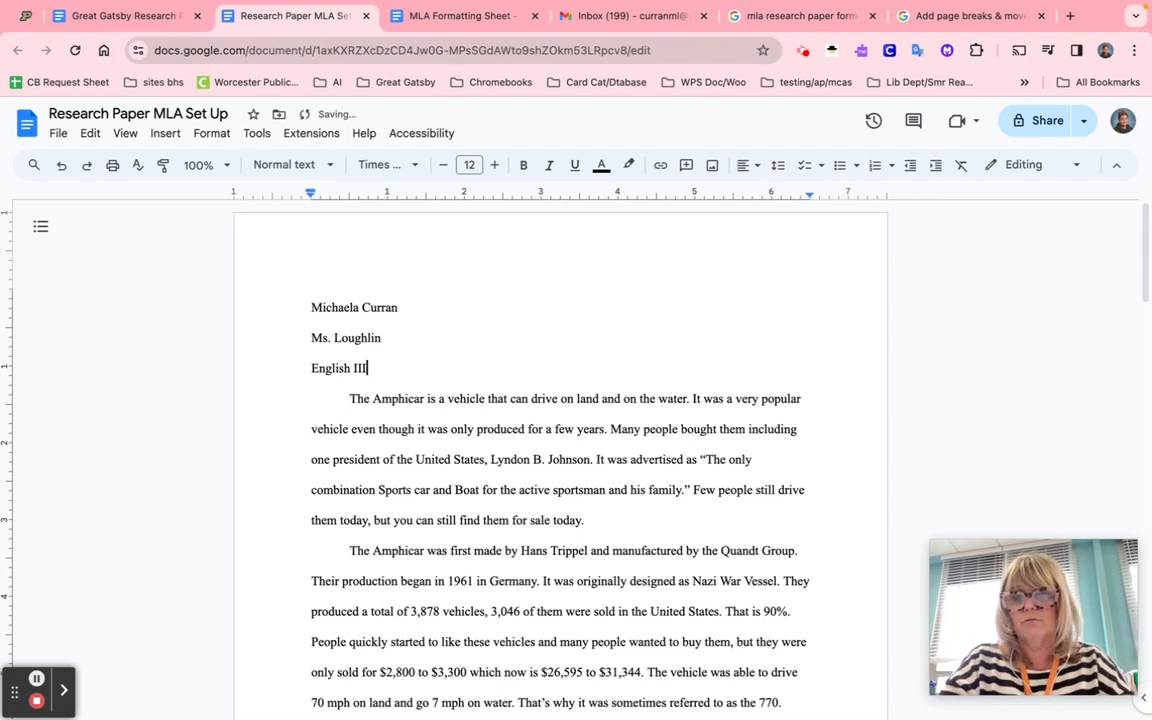
key("Return")
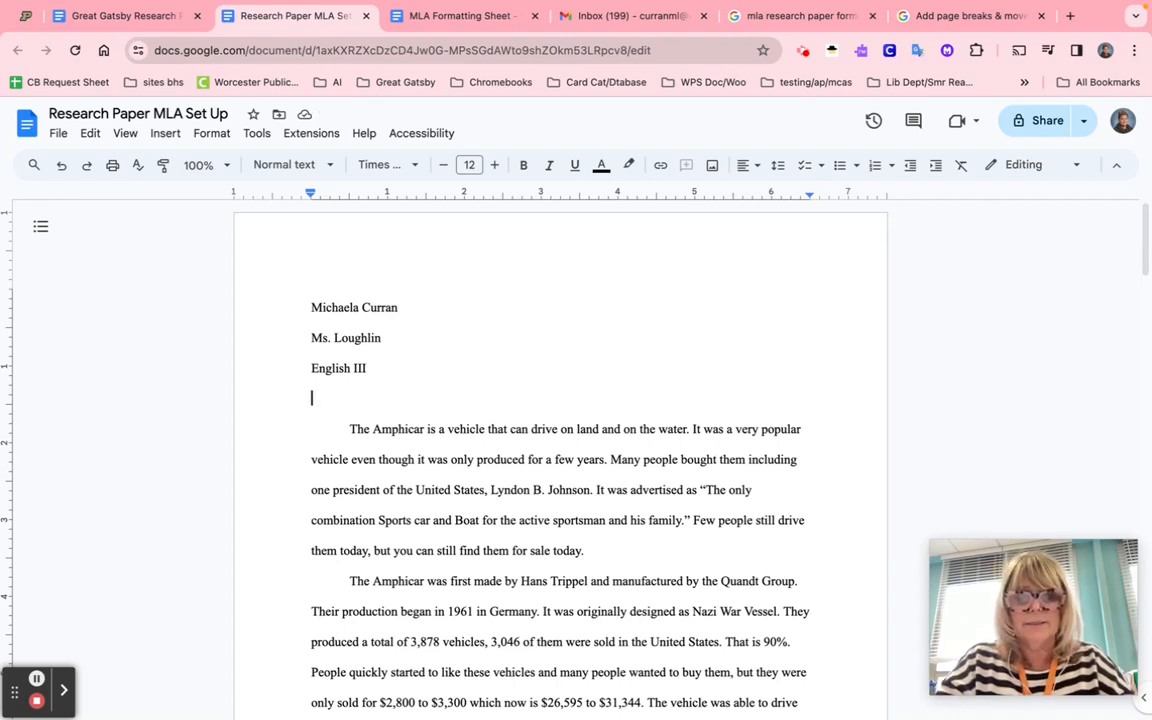
type("3 Mary")
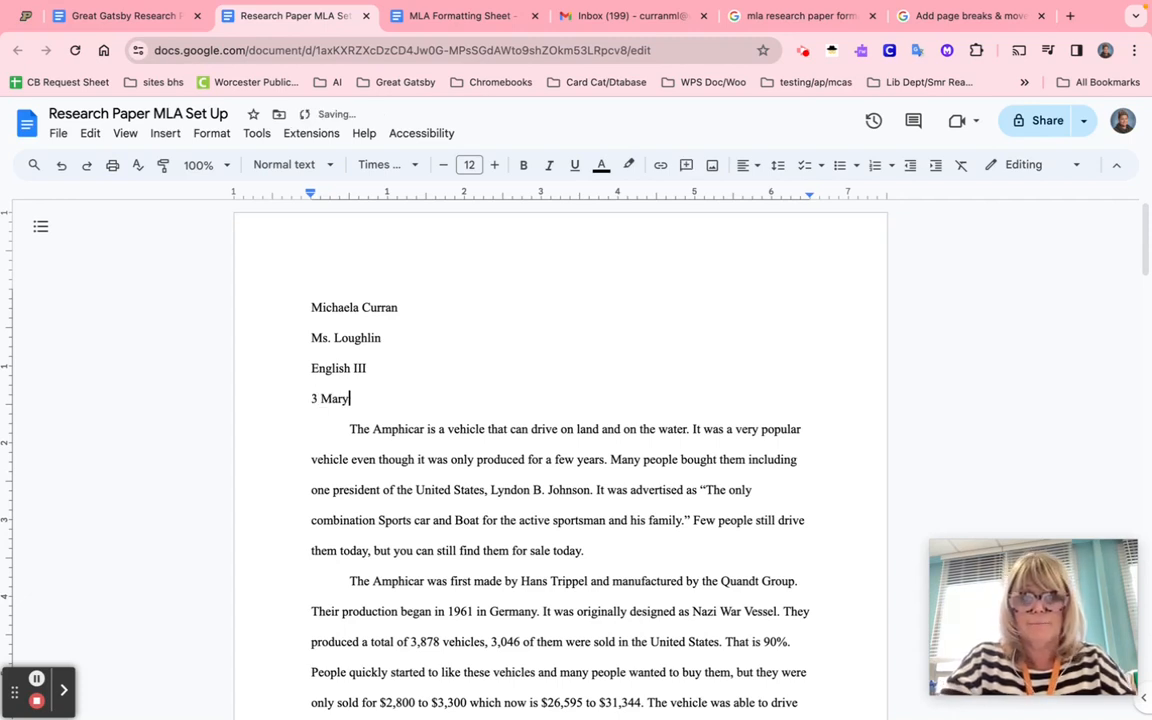
key("BackSpace")
key("BackSpace")
type("y ")
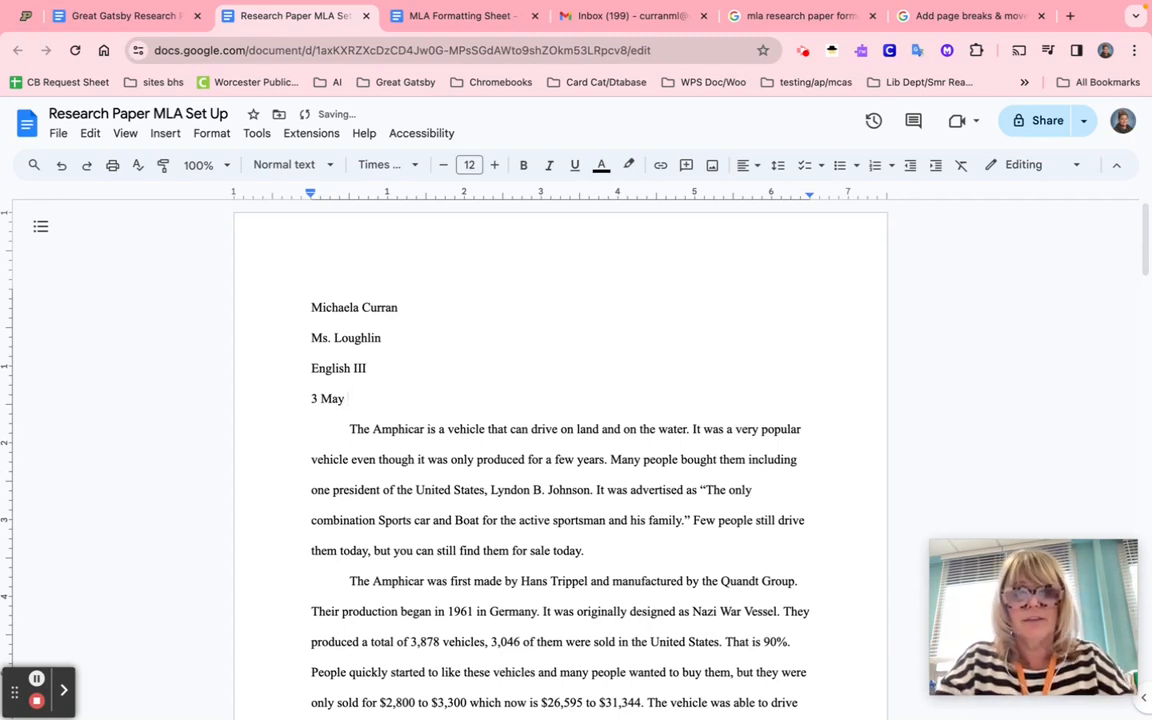
type("2024")
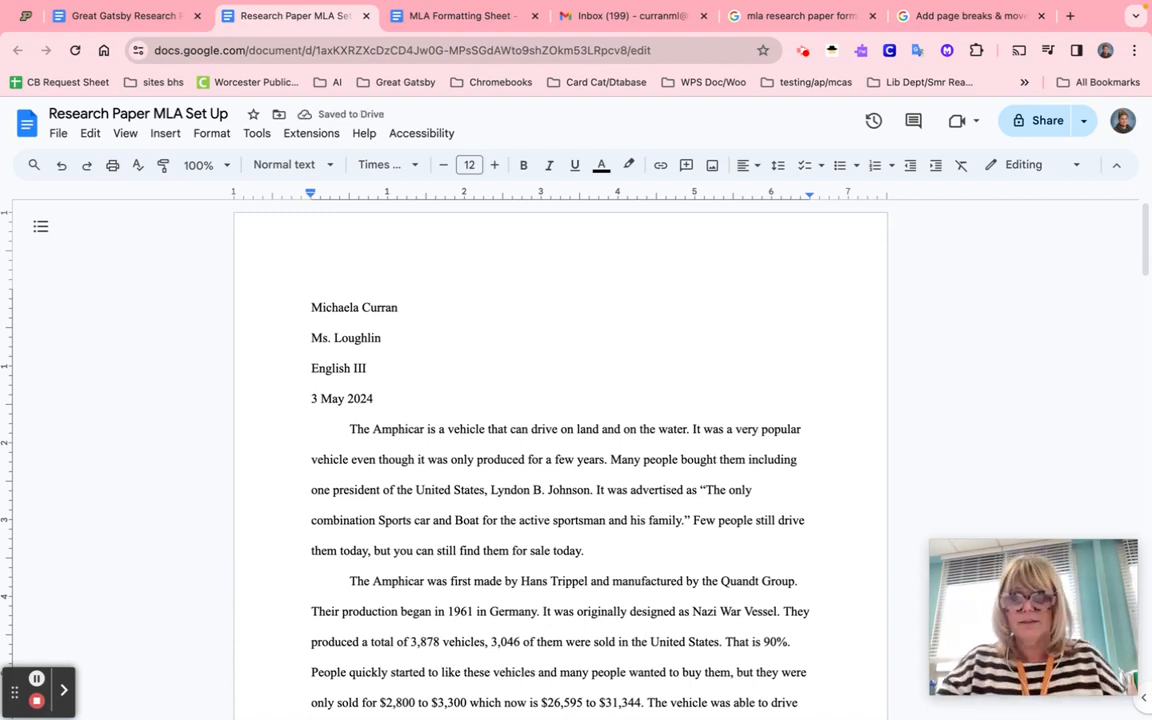
key("Return")
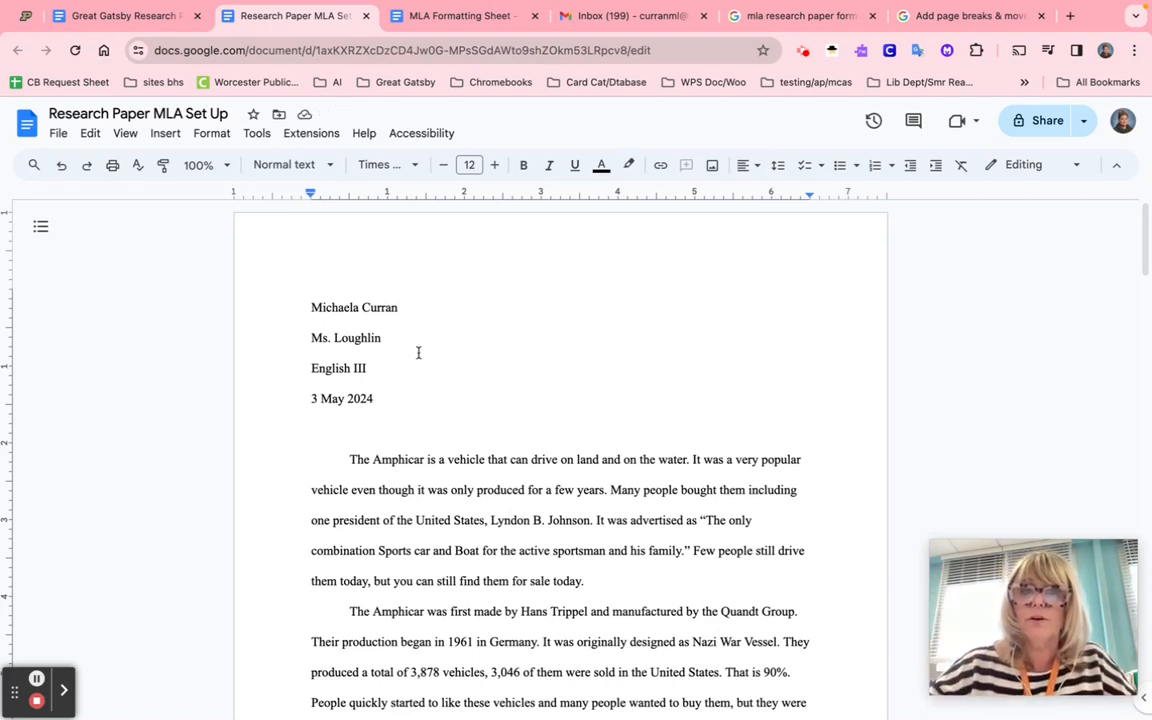
- Center-align the blank line and type the title 'Henry Ford and Roaring Twenties'
left_click(755, 168)
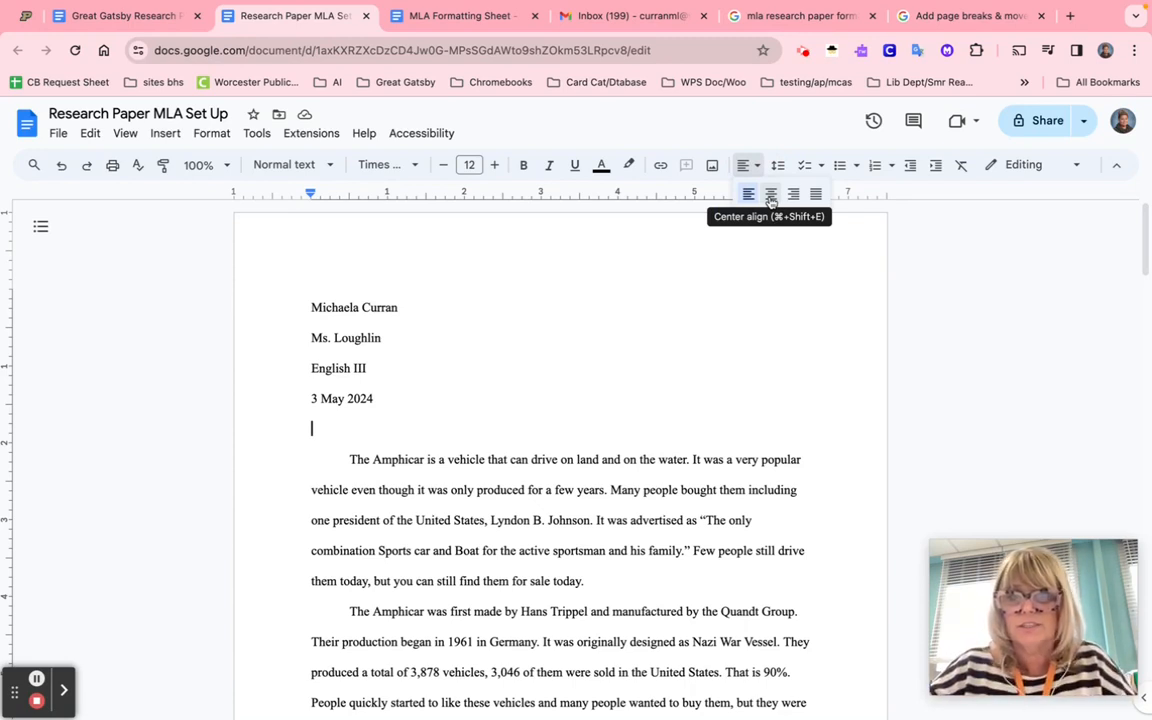
left_click(770, 194)
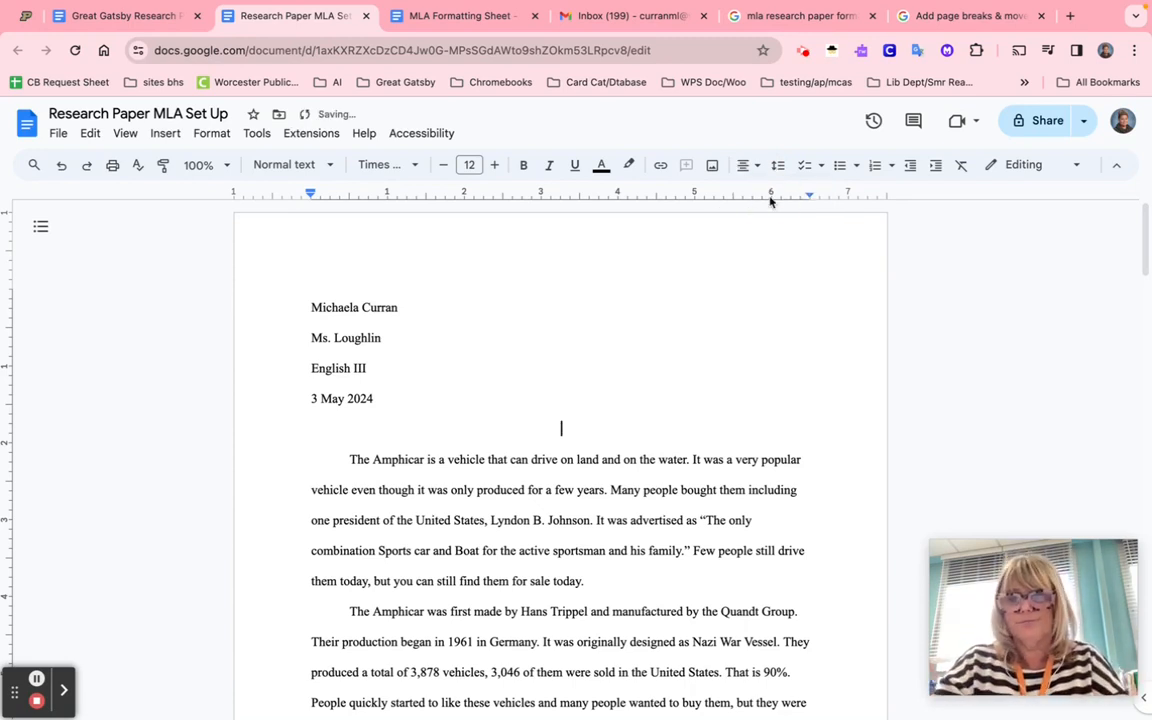
type("Henr")
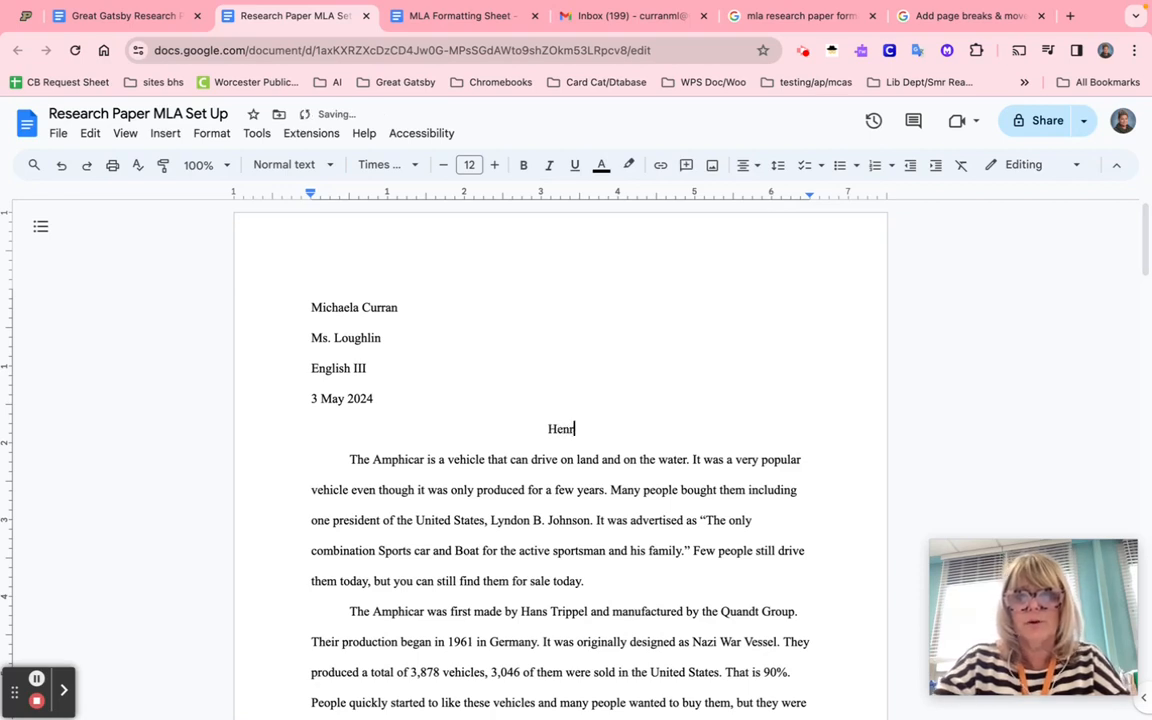
type("y ")
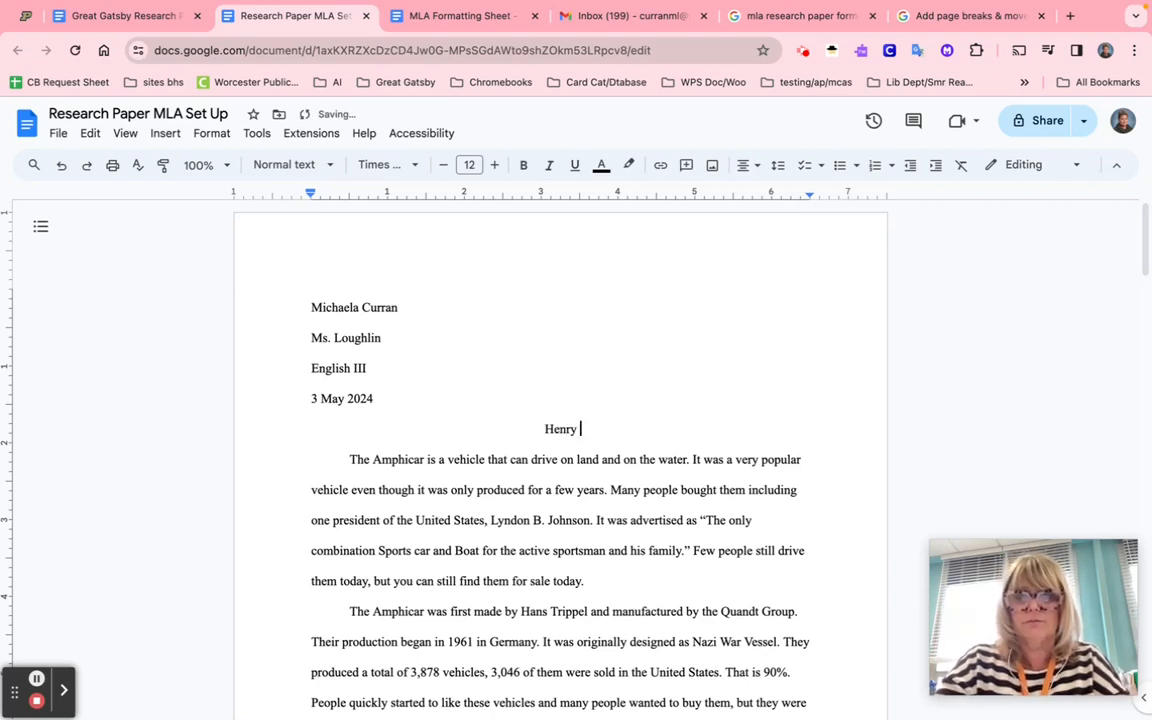
type("Ford and ")
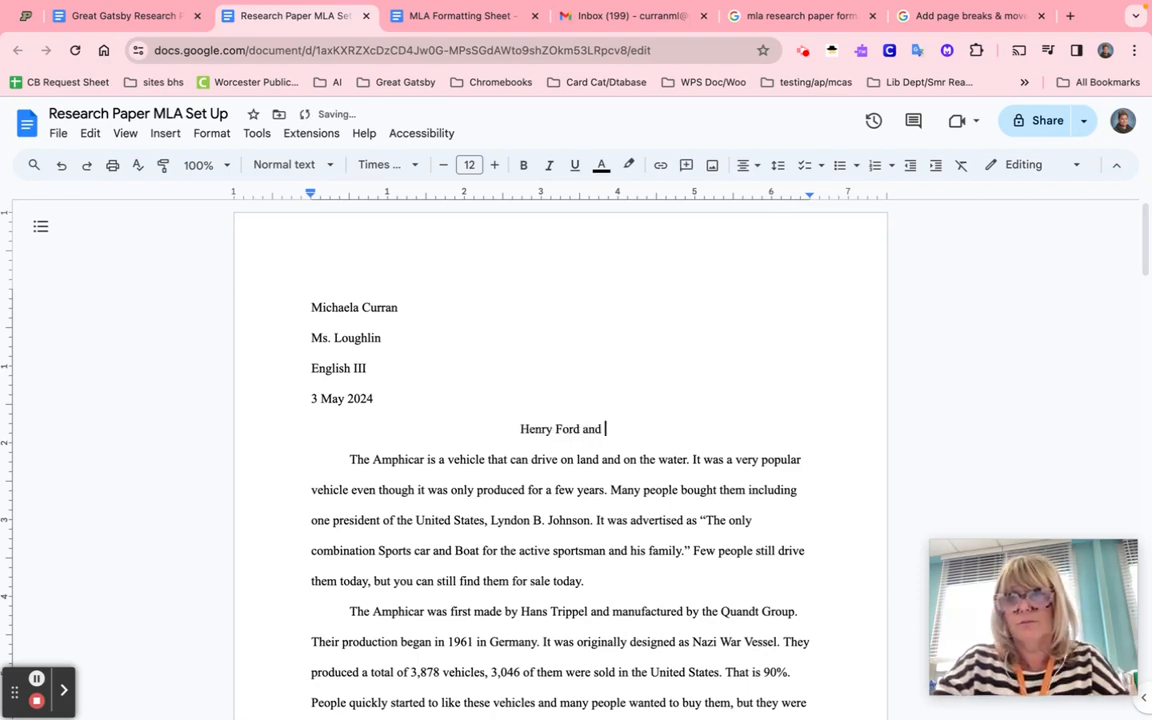
type("Roar")
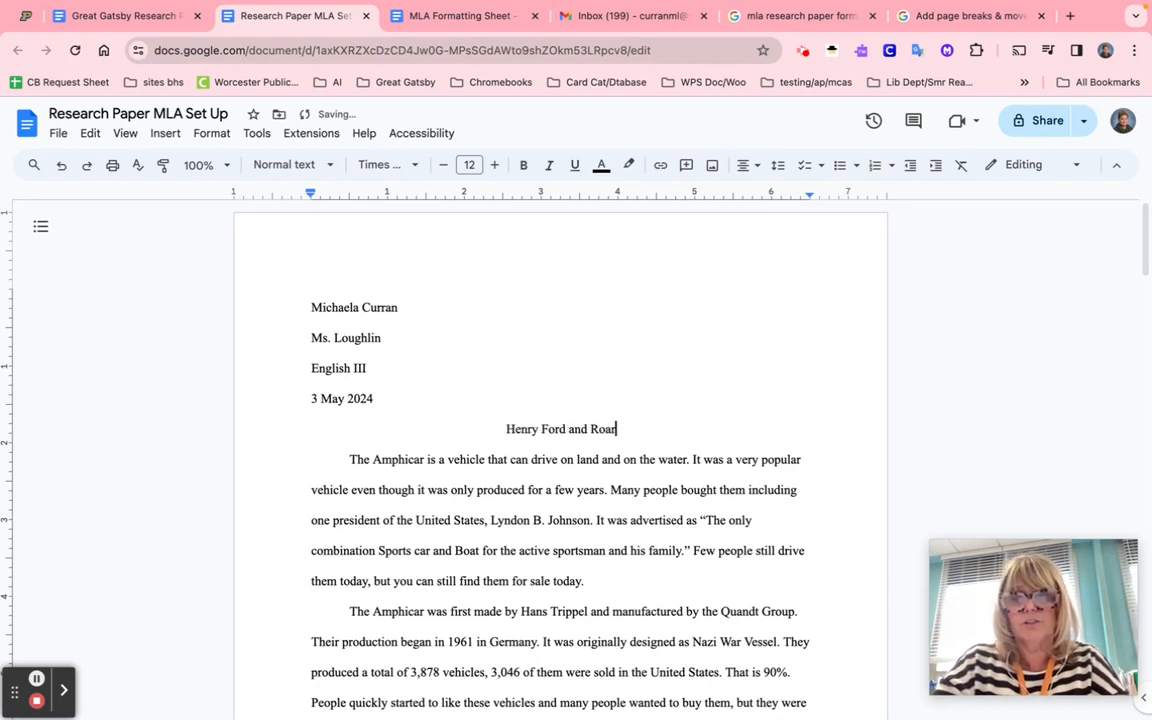
type("ing Twe")
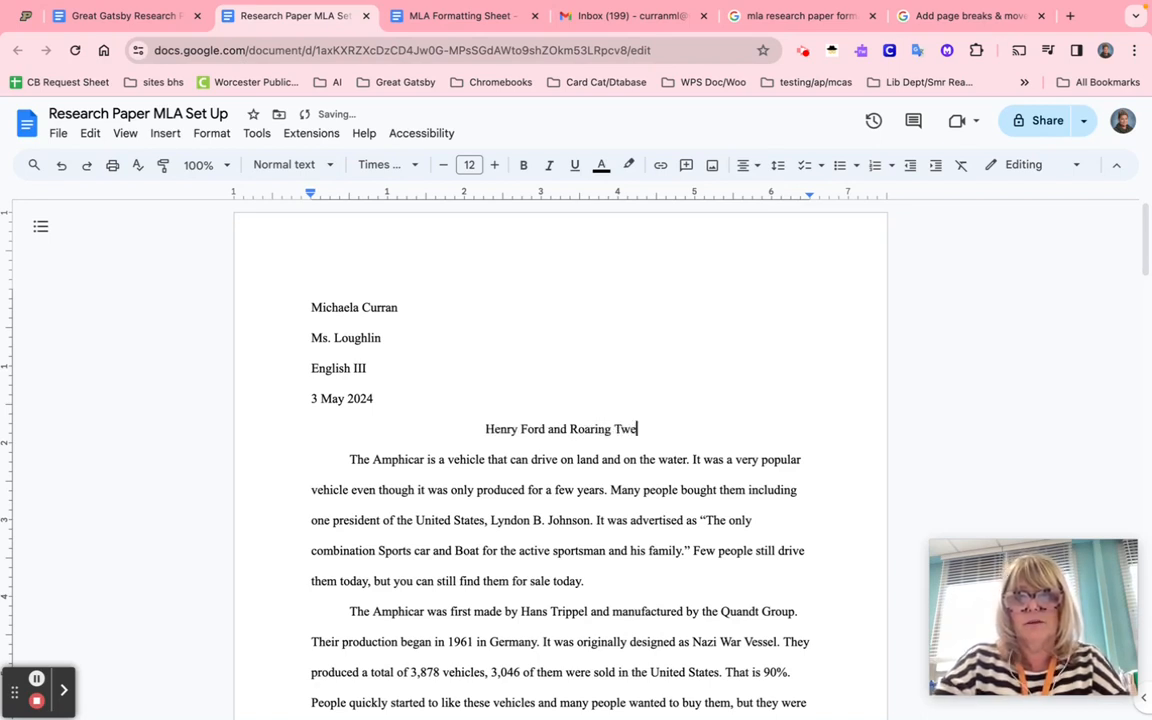
type("nties")
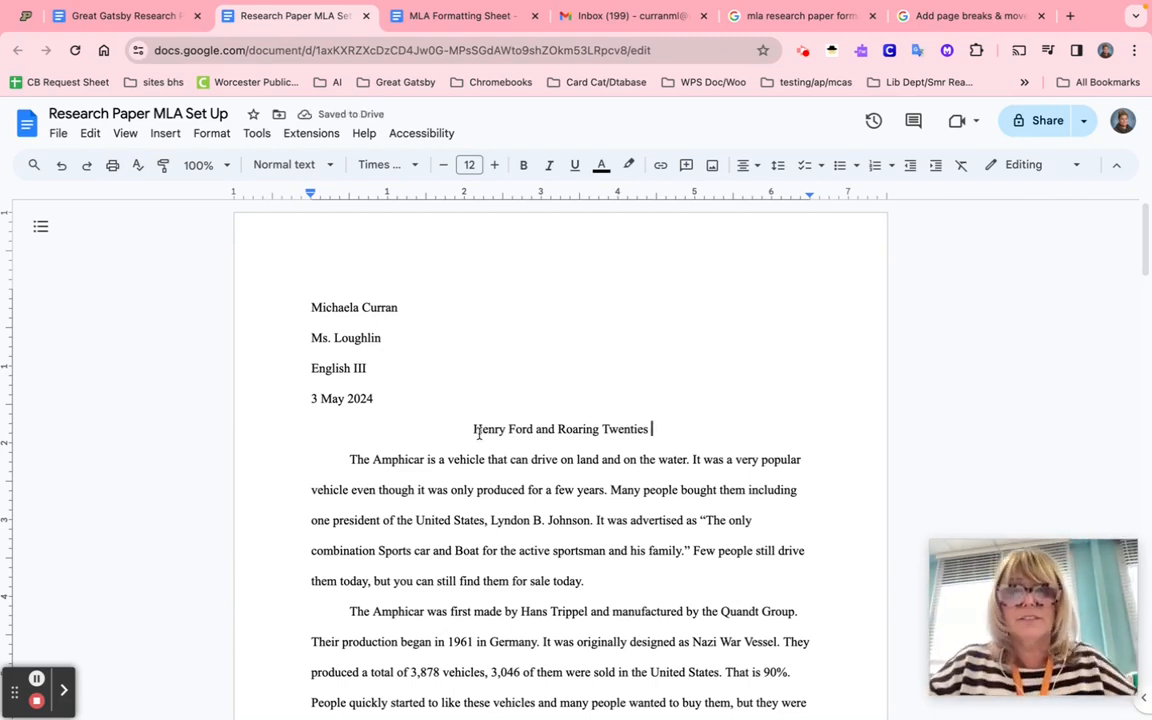
scroll(478, 432, "down", 1)
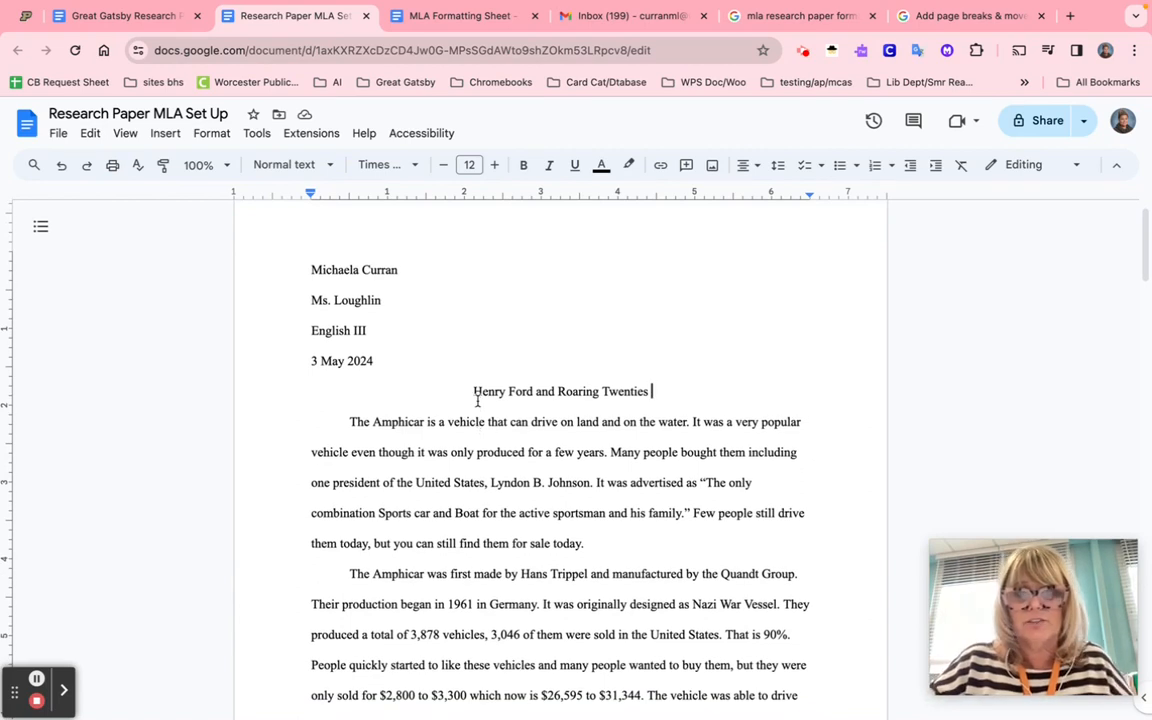
scroll(477, 401, "down", 1)
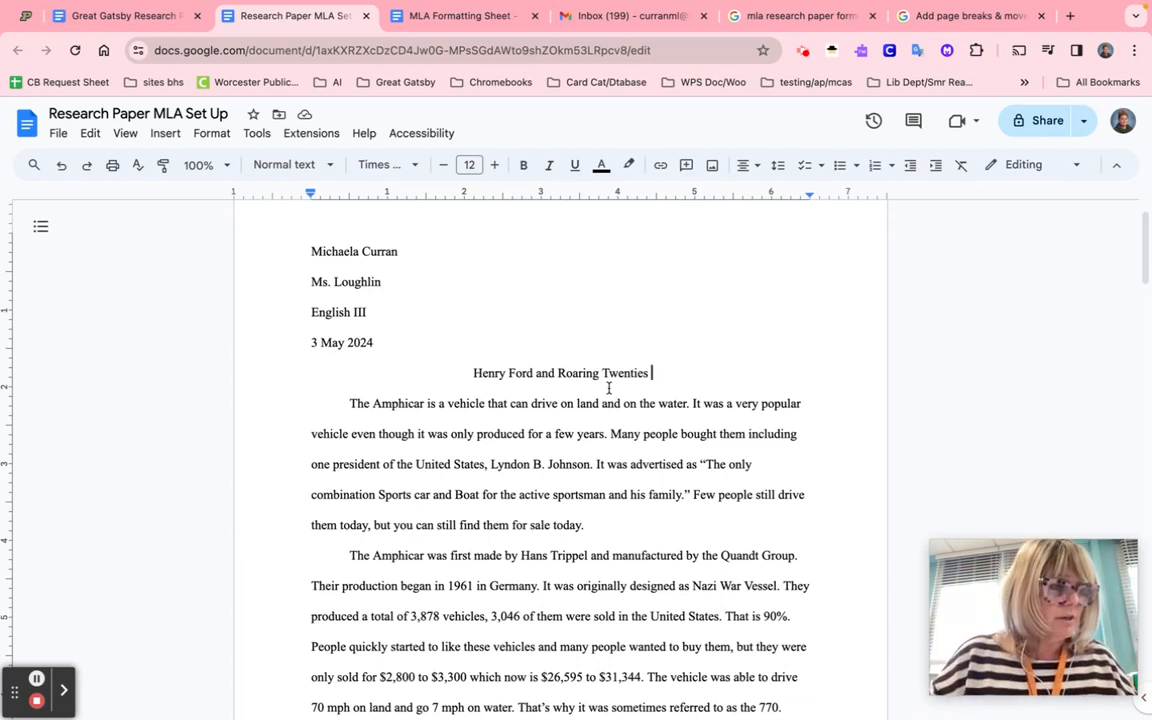
scroll(608, 388, "up", 1)
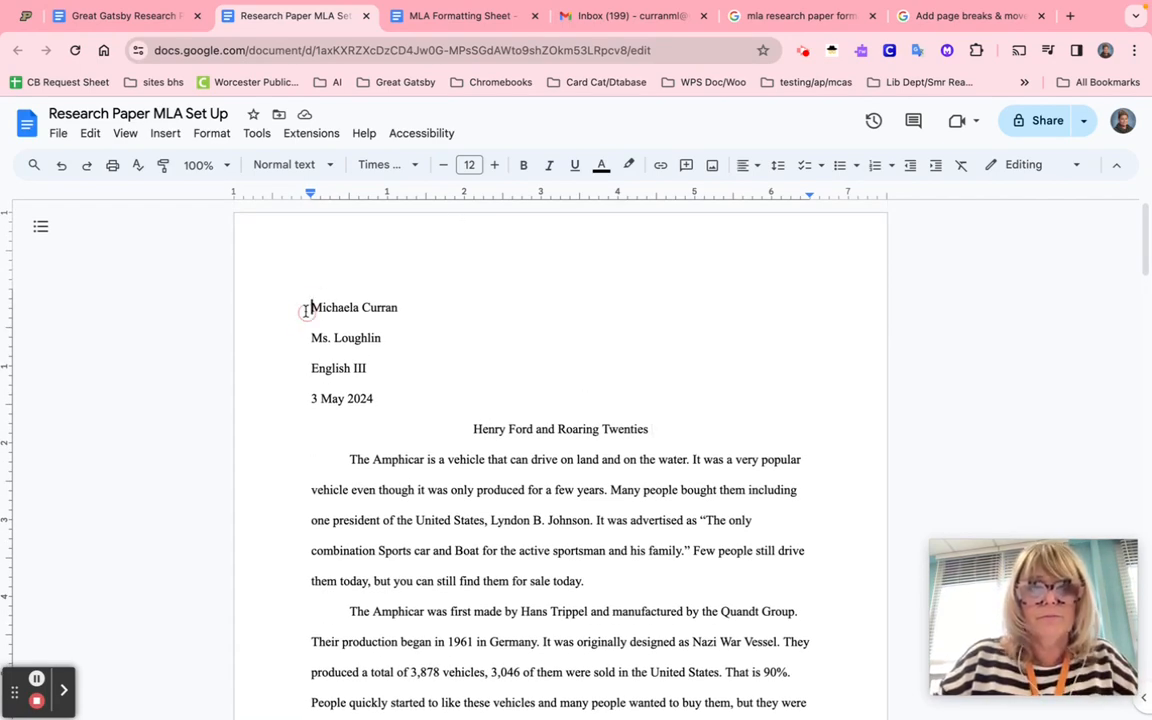
- Insert automatic page numbers in the top-right header using Insert > Page numbers
left_click(166, 135)
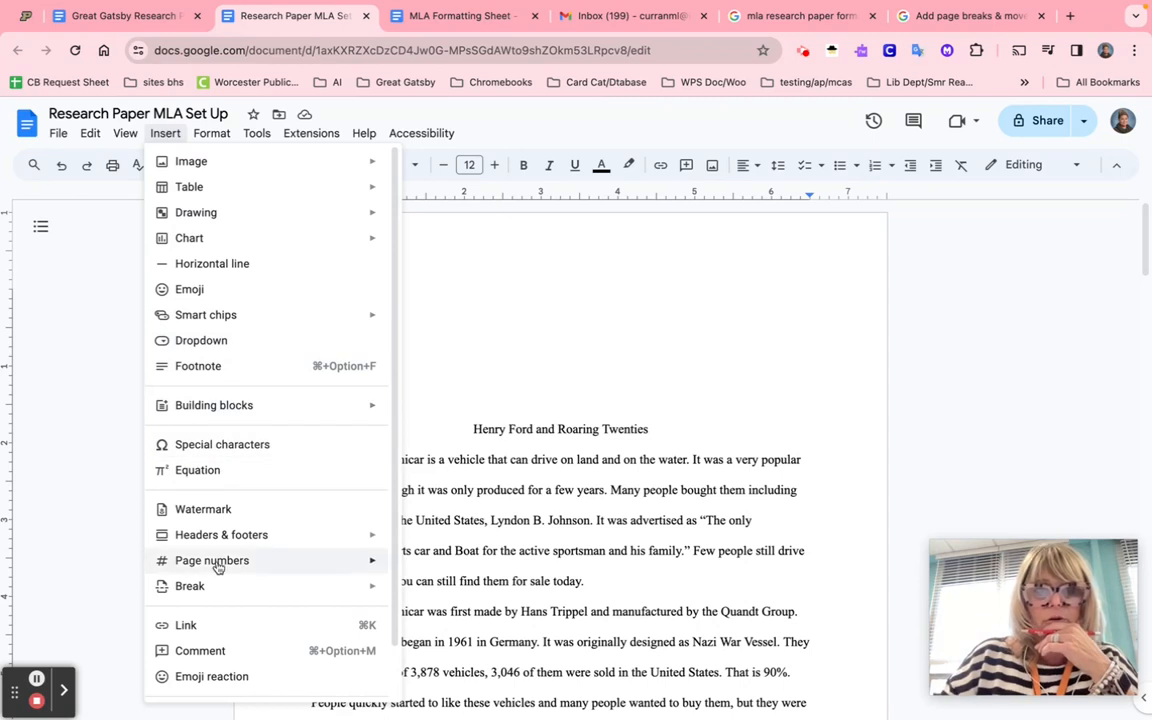
mouse_move(217, 567)
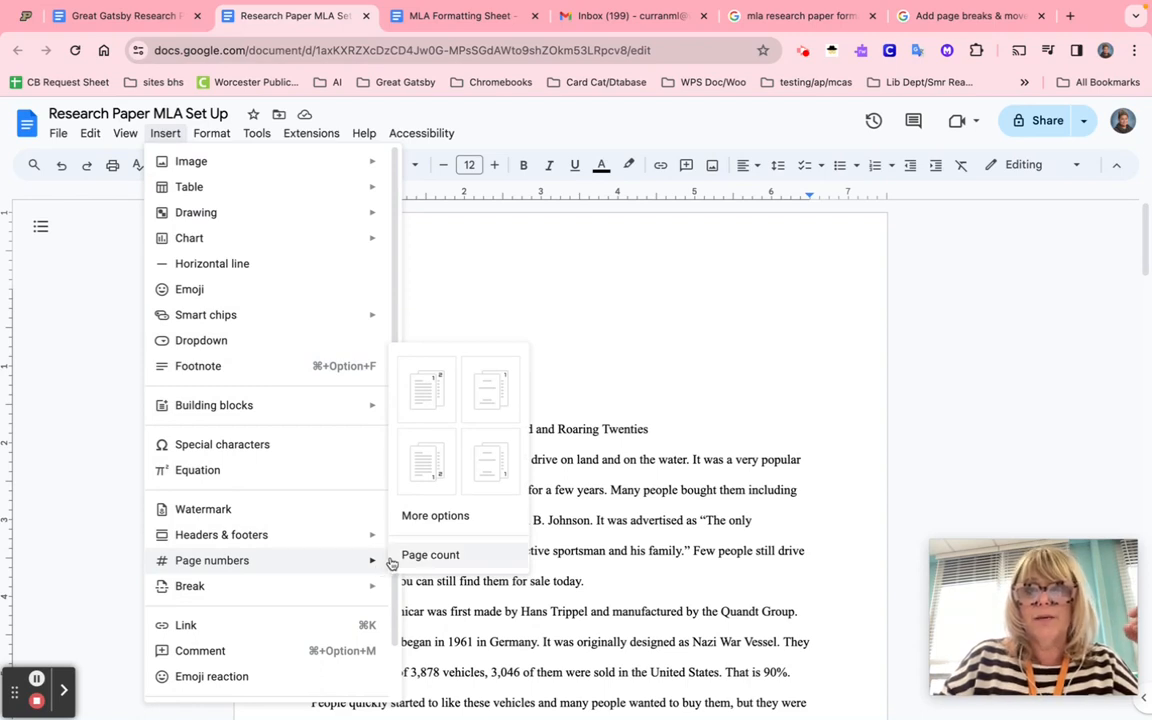
left_click(421, 399)
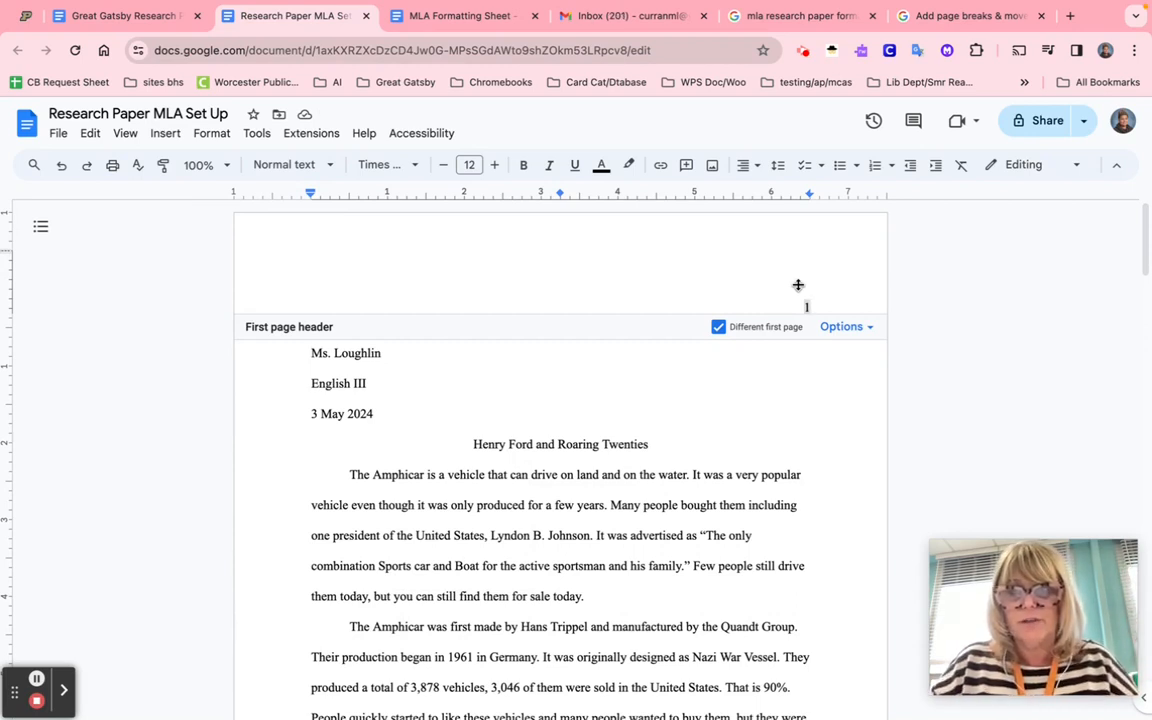
- Put the student's surname before the header page number and turn off Different first page
left_click(805, 305)
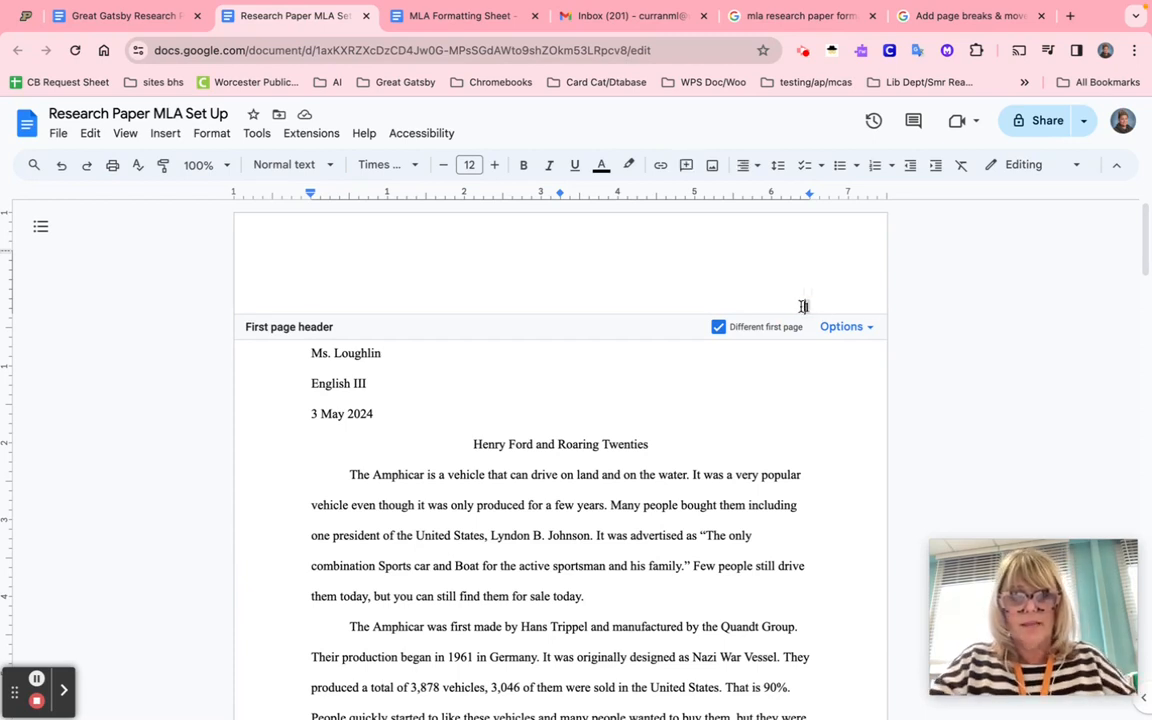
type("Curran 1")
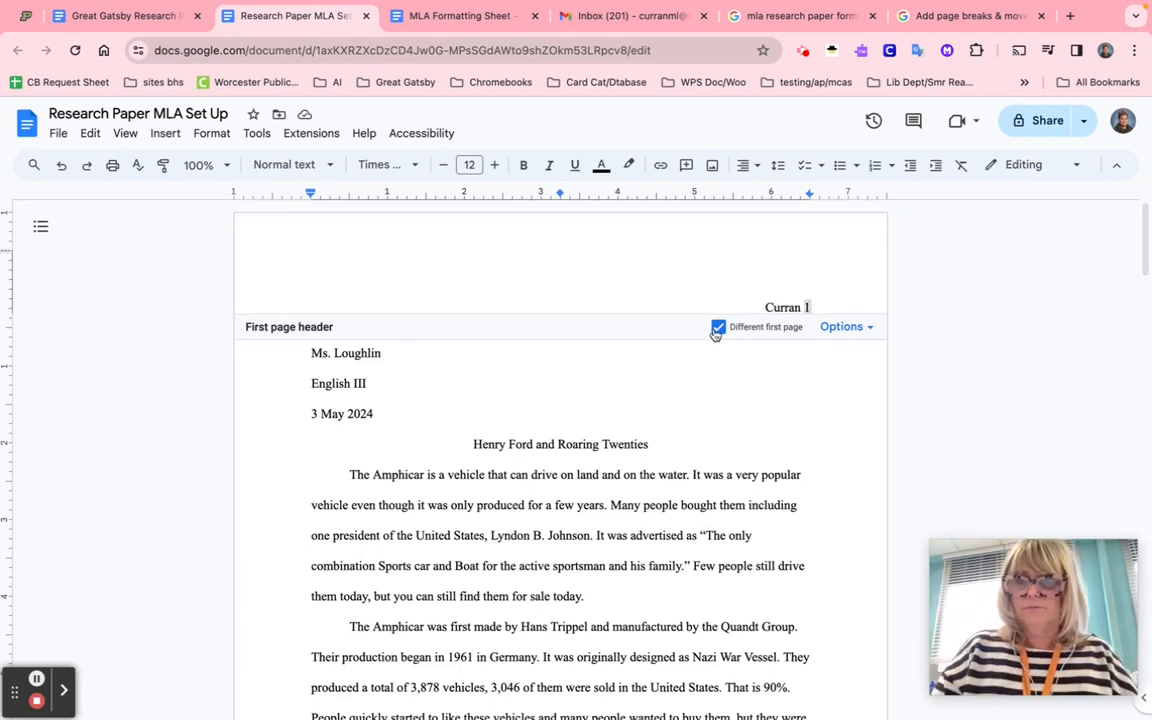
left_click(717, 332)
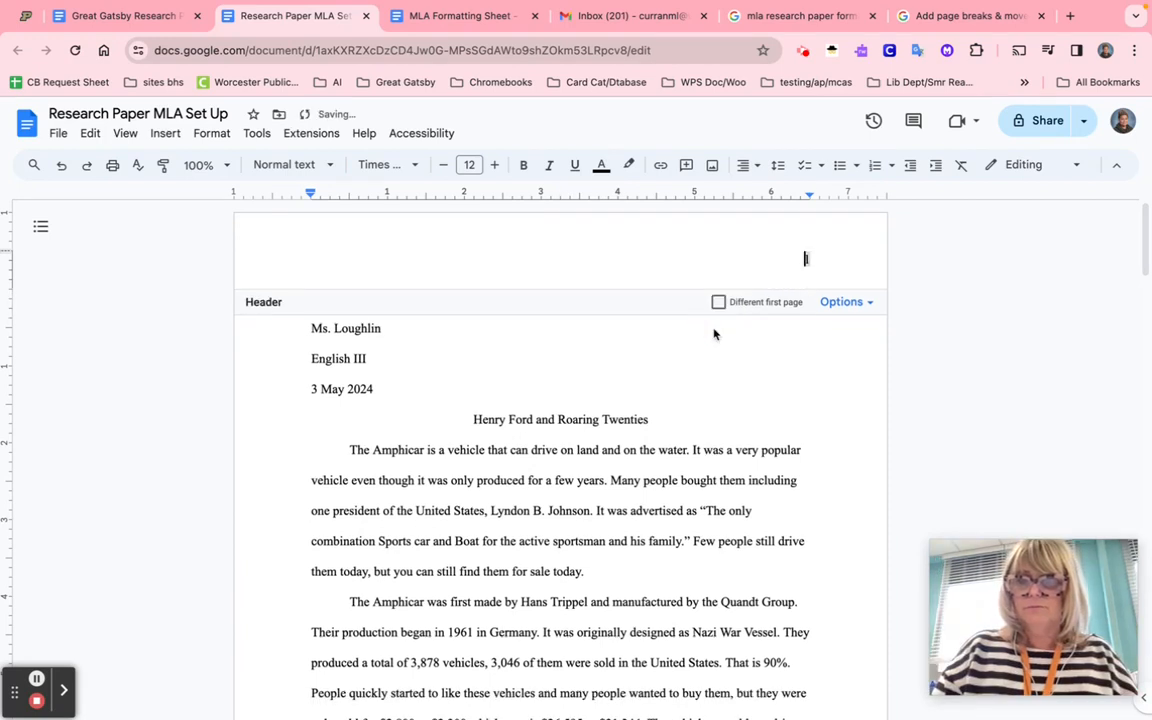
type("Curran")
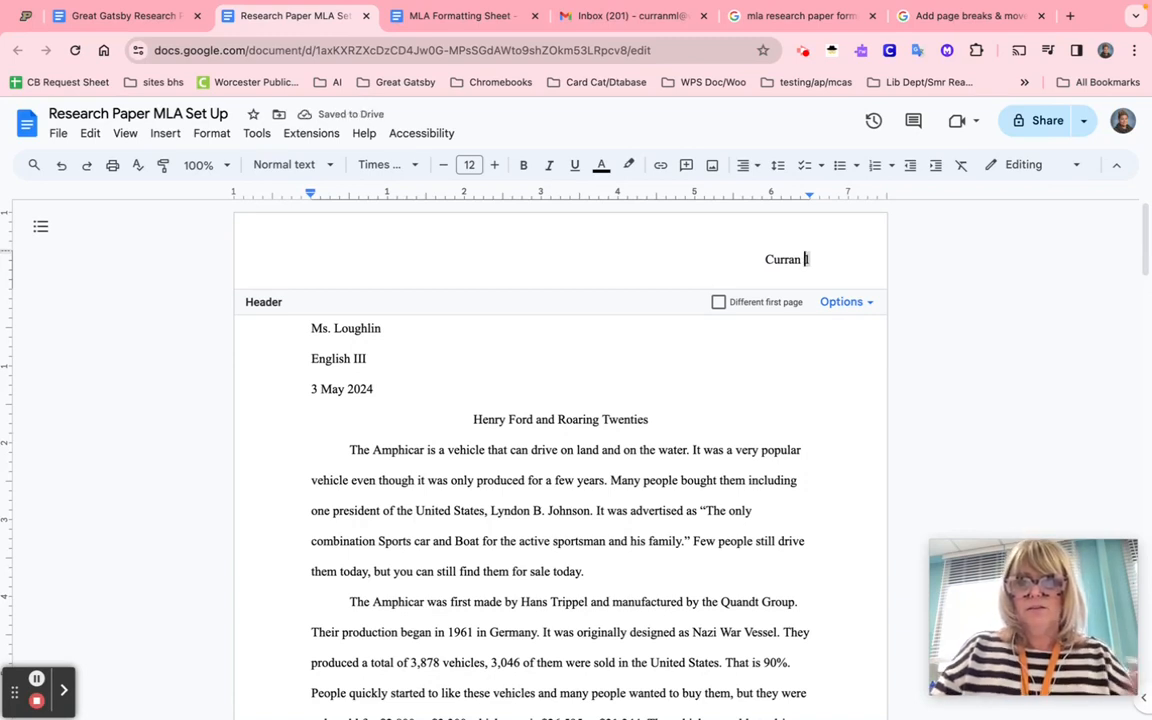
- Leave the header and scroll through every page to confirm the surname-and-number header through Works Cited
left_click(730, 334)
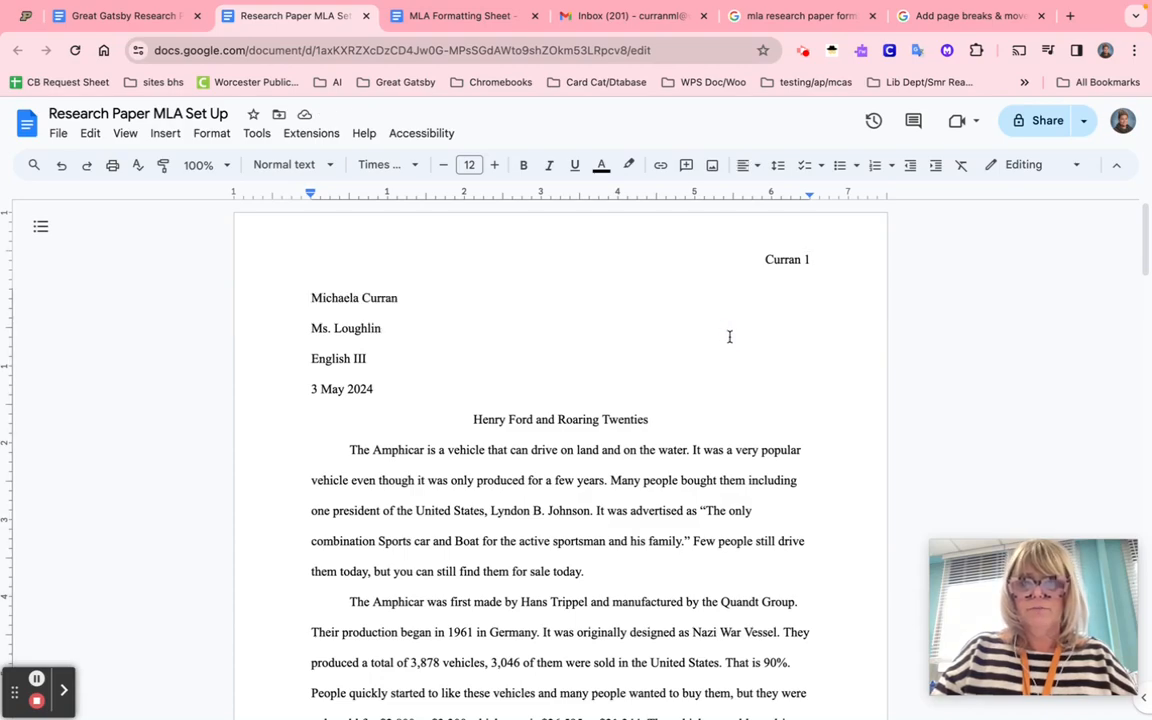
scroll(730, 336, "down", 8)
scroll(730, 336, "up", 1)
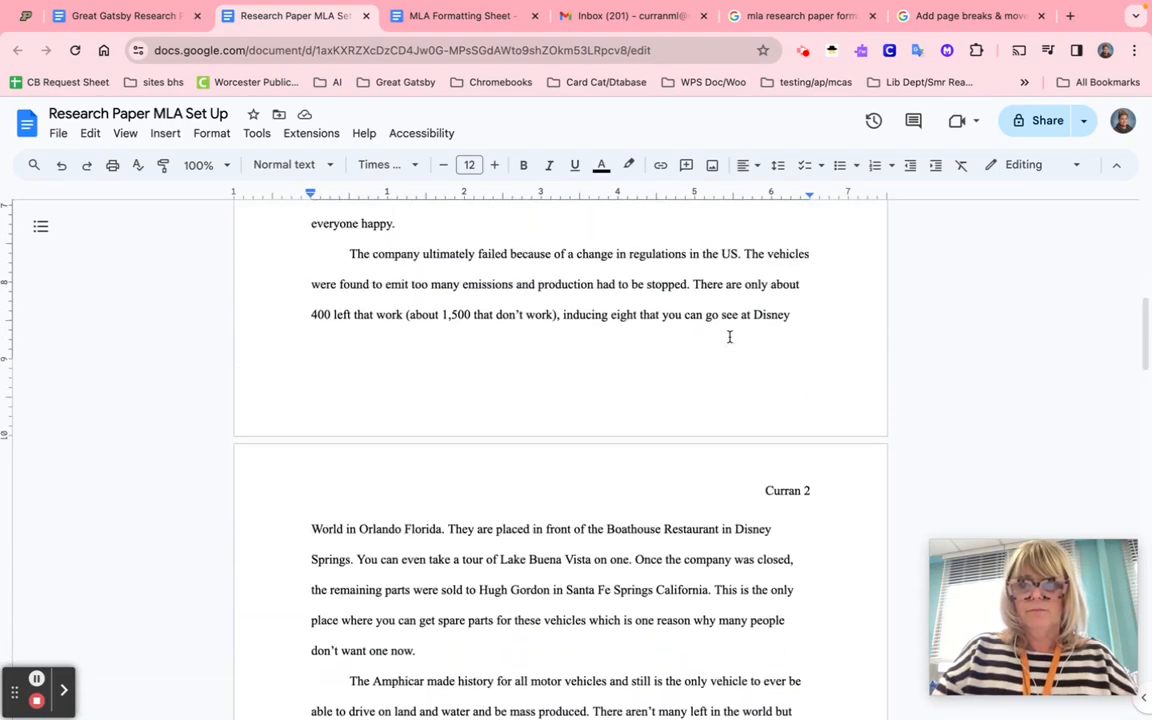
scroll(730, 337, "up", 10)
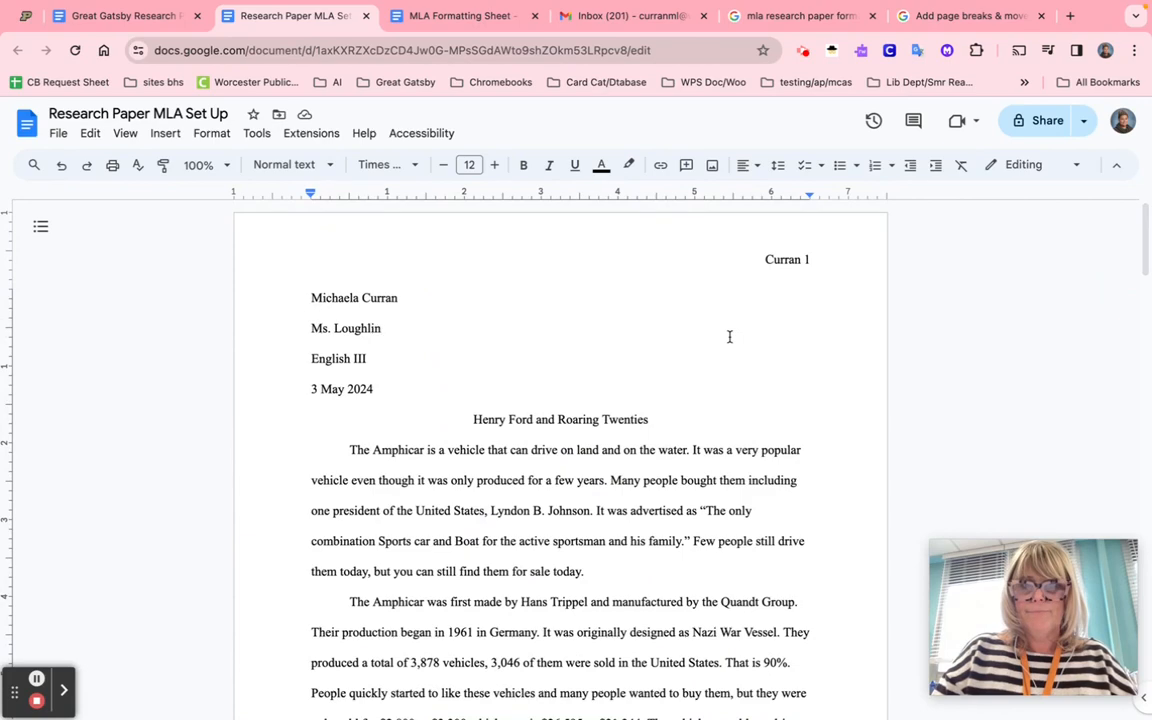
scroll(749, 268, "down", 4)
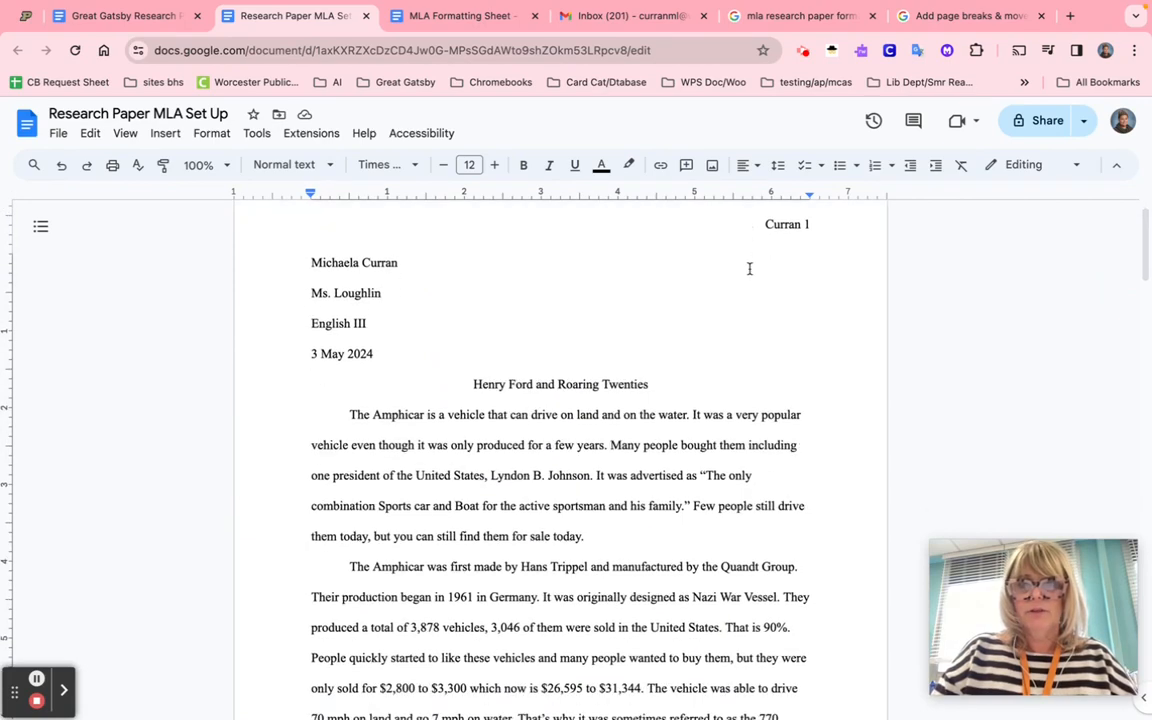
scroll(749, 268, "down", 5)
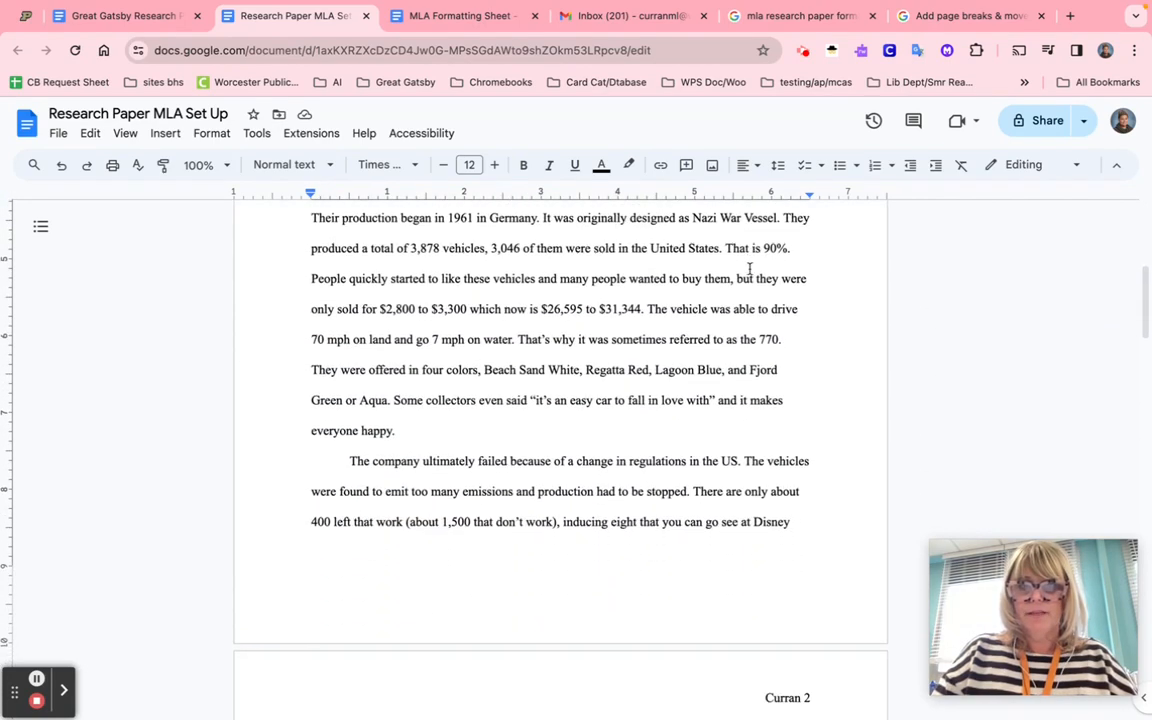
scroll(749, 268, "down", 6)
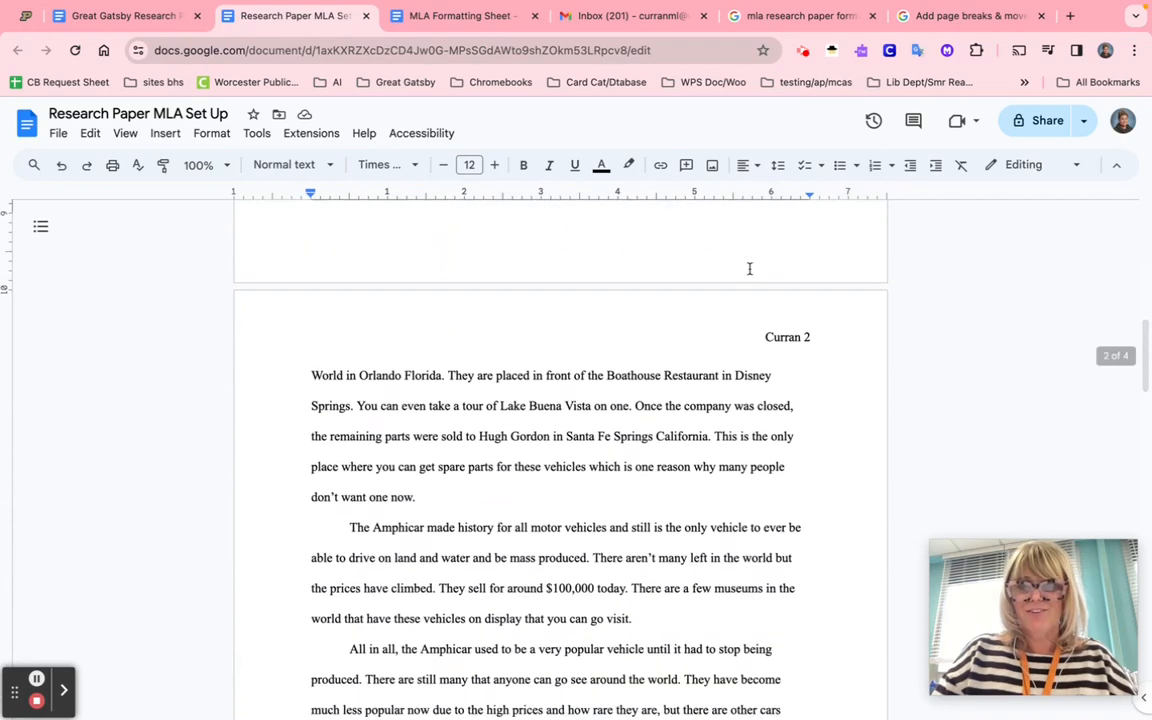
scroll(749, 268, "down", 3)
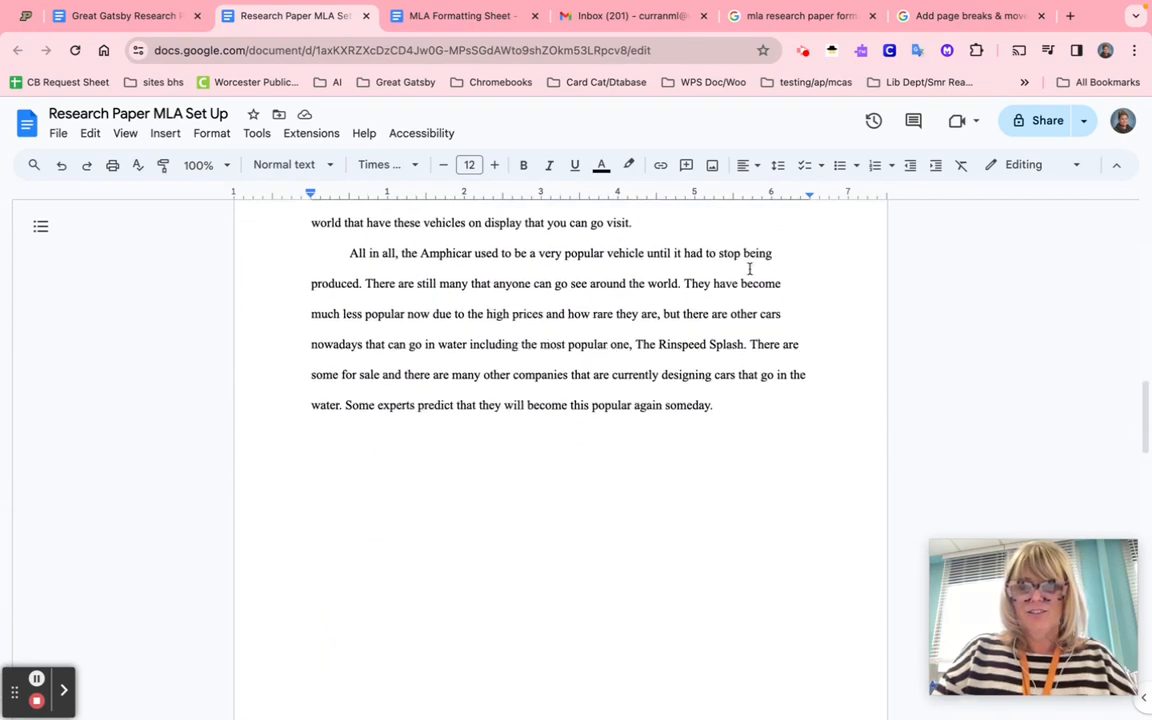
scroll(749, 268, "down", 3)
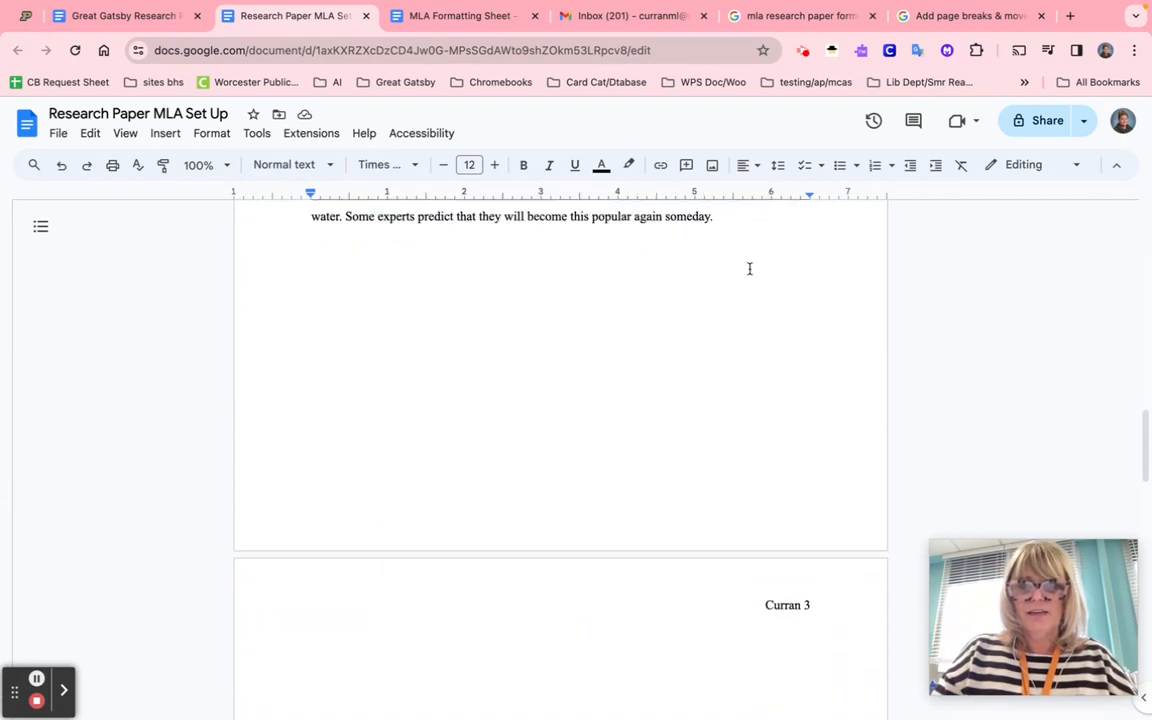
scroll(700, 510, "down", 1)
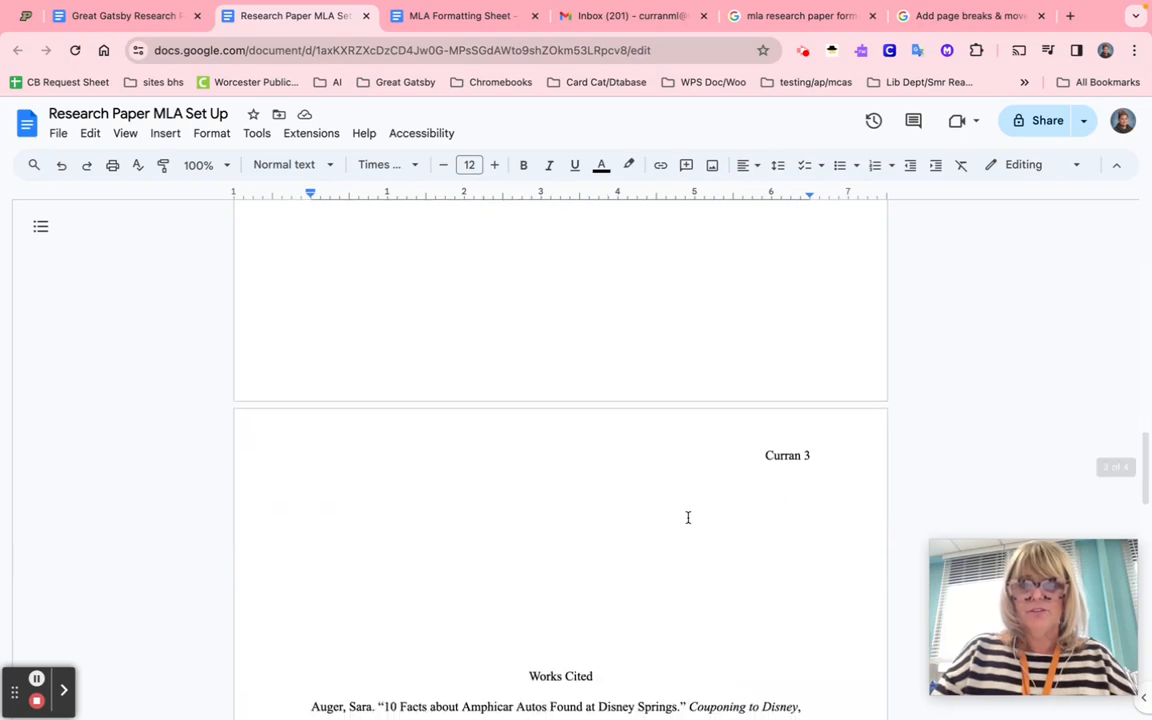
- Delete the blank lines above Works Cited and insert a page break so it opens page 3
left_click(654, 463)
key("BackSpace")
key("BackSpace")
key("BackSpace")
key("BackSpace")
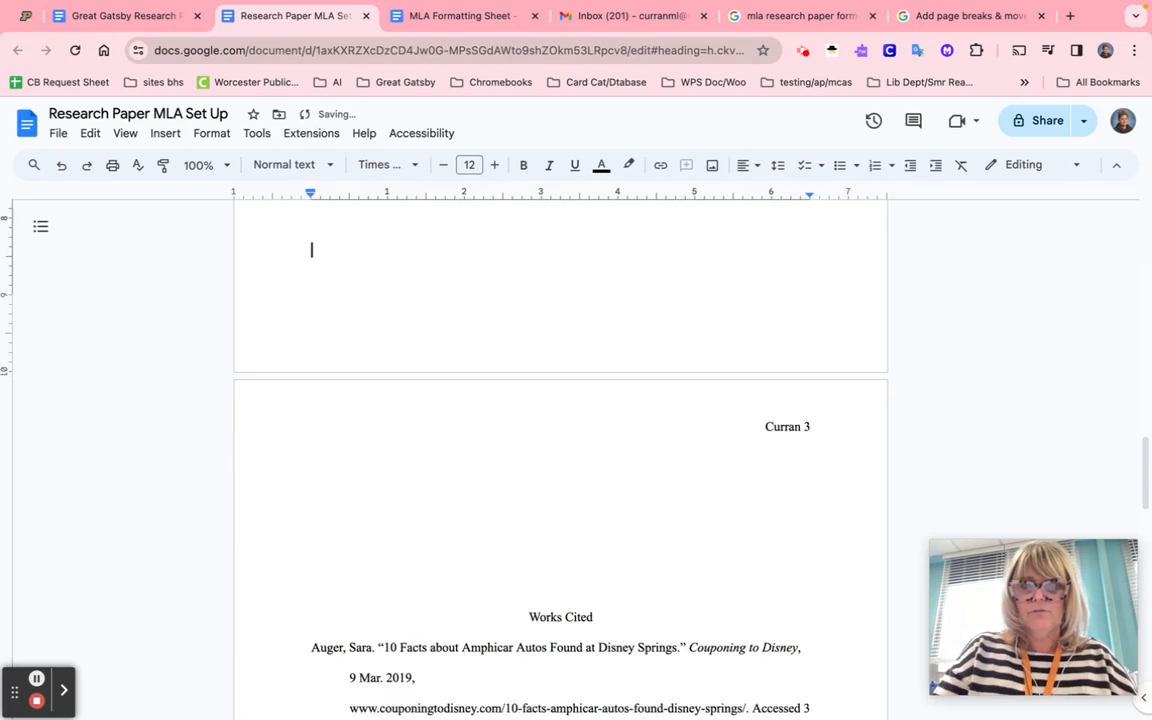
key("BackSpace")
key("BackSpace")
key("BackSpace")
key("BackSpace")
key("BackSpace")
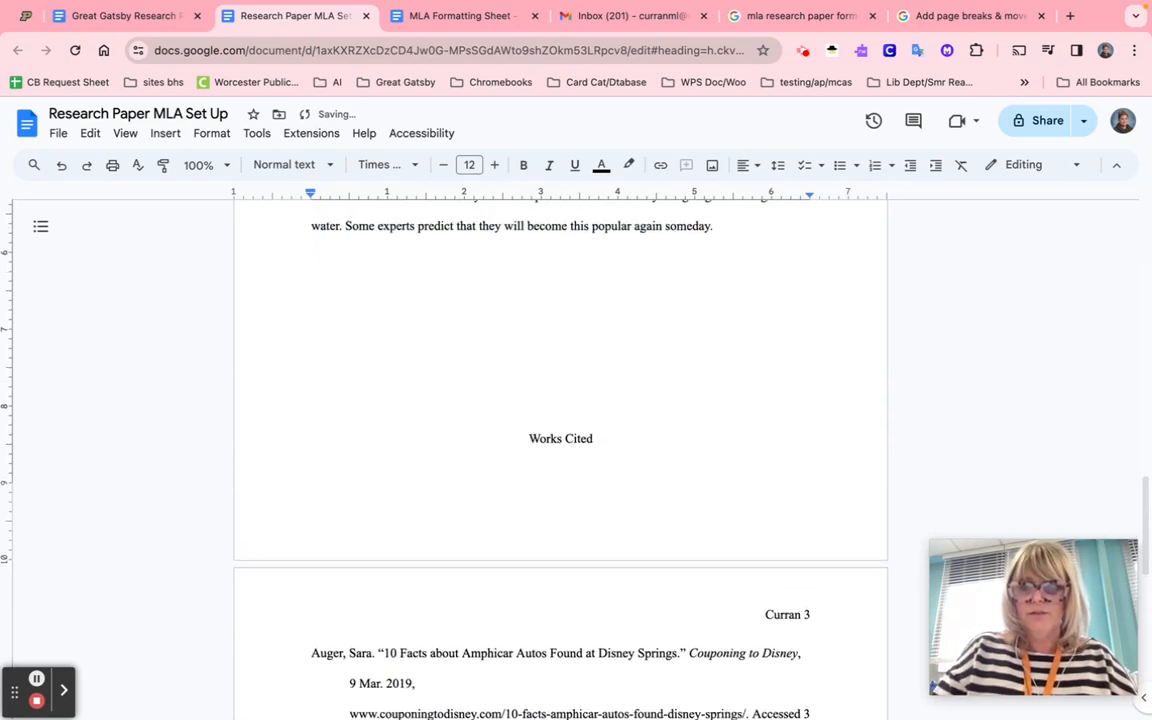
key("ctrl+Return")
scroll(560, 450, "down", 3)
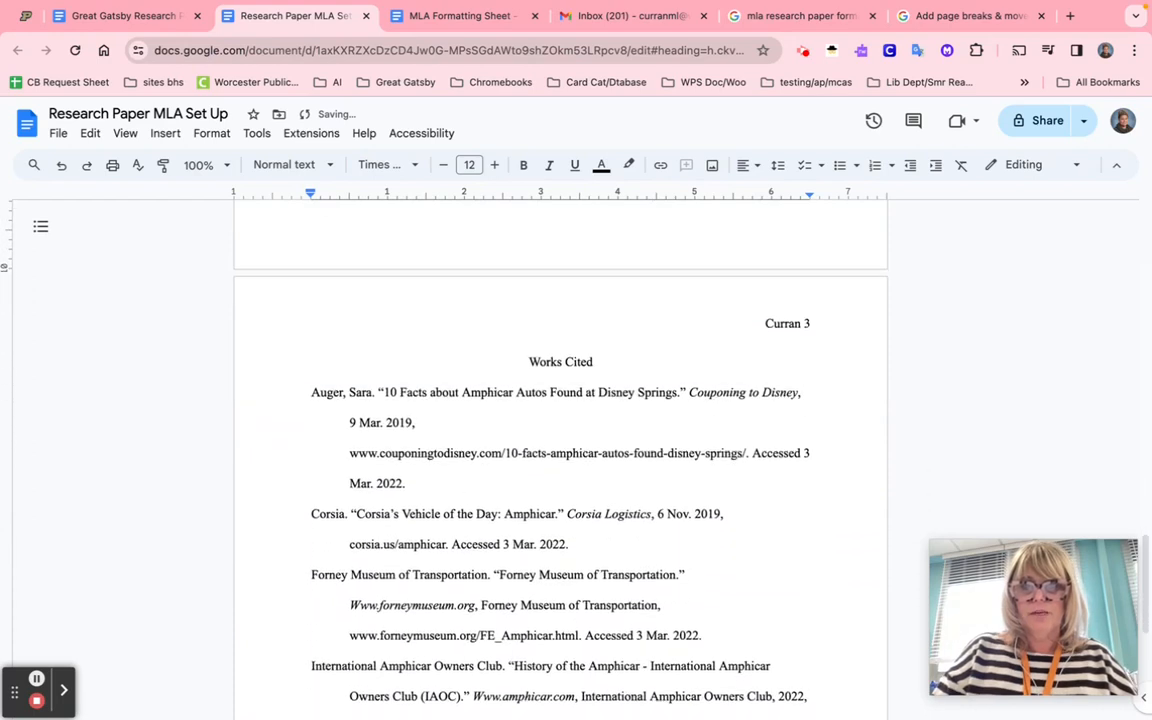
scroll(638, 483, "down", 2)
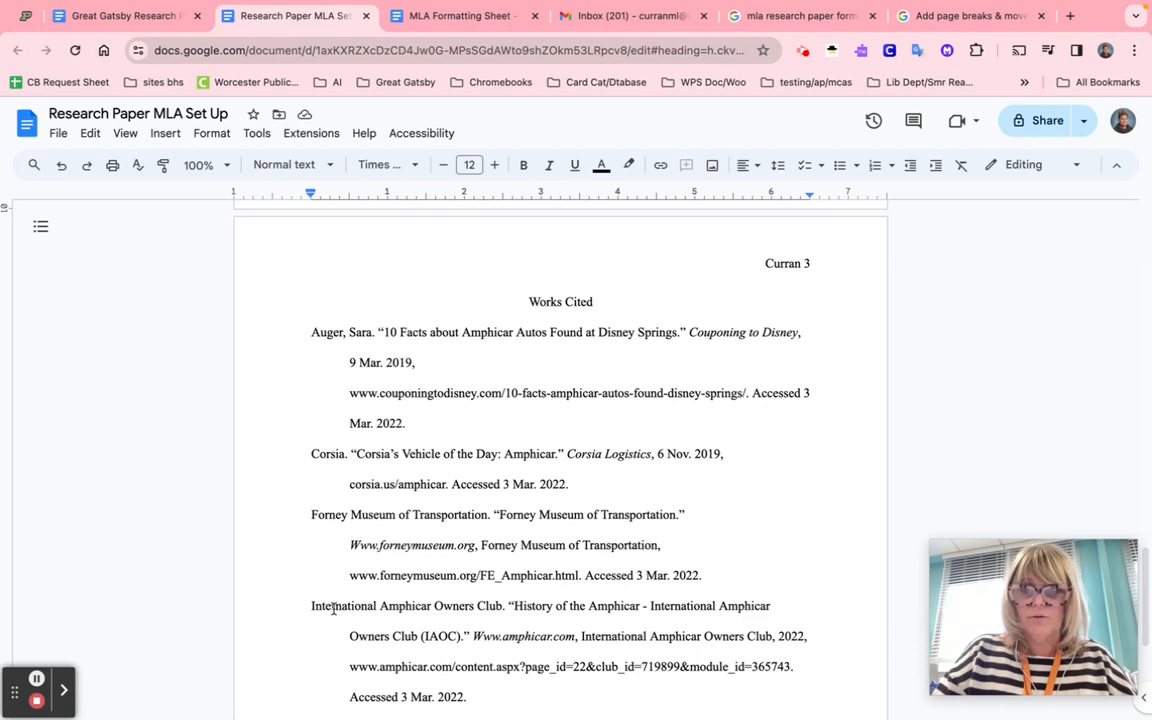
scroll(333, 609, "down", 2)
scroll(333, 609, "up", 3)
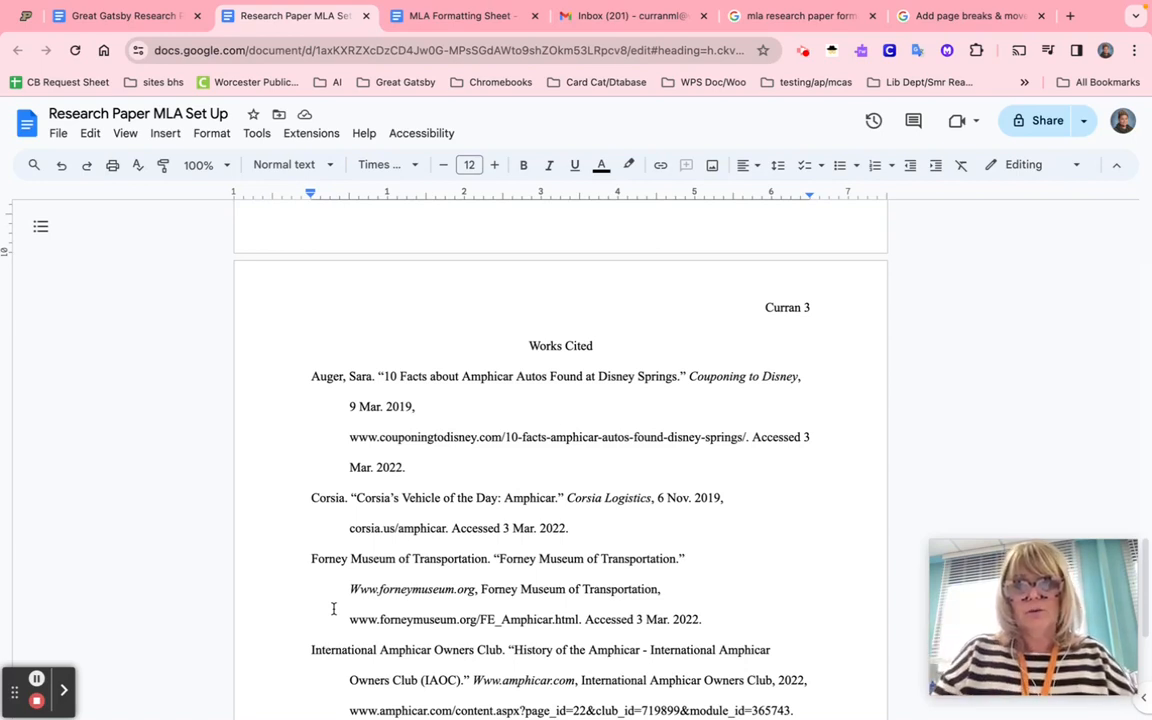
scroll(333, 609, "down", 1)
scroll(333, 609, "up", 8)
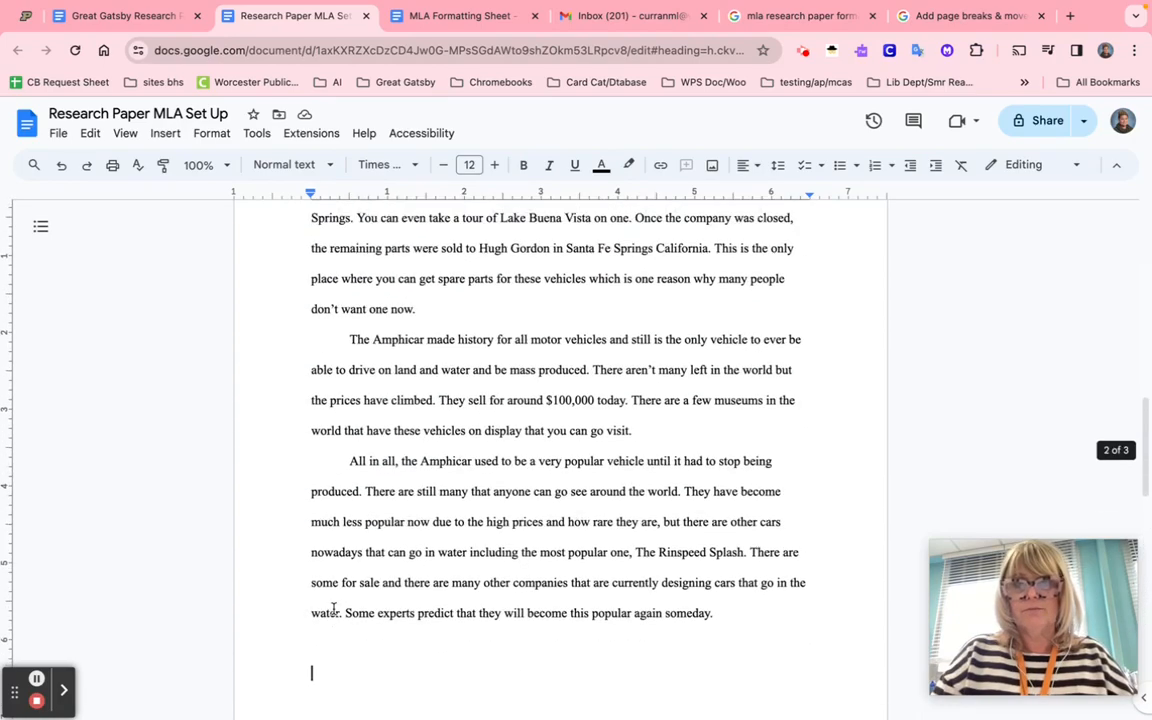